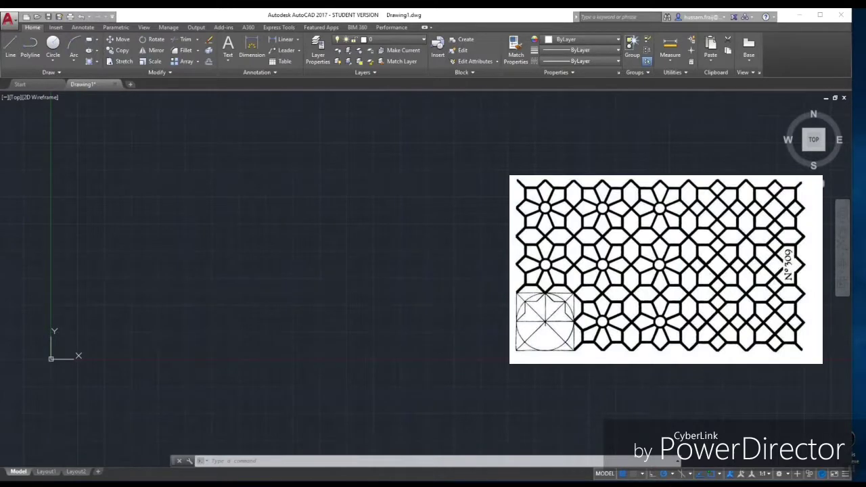
# Pan the view so the UCS origin sits up and to the right, away from the reference image.
pyautogui.moveTo(270, 258)
pyautogui.mouseDown(button='middle')
pyautogui.moveTo(446, 221)
pyautogui.moveTo(391, 281)
pyautogui.mouseUp(button='middle')
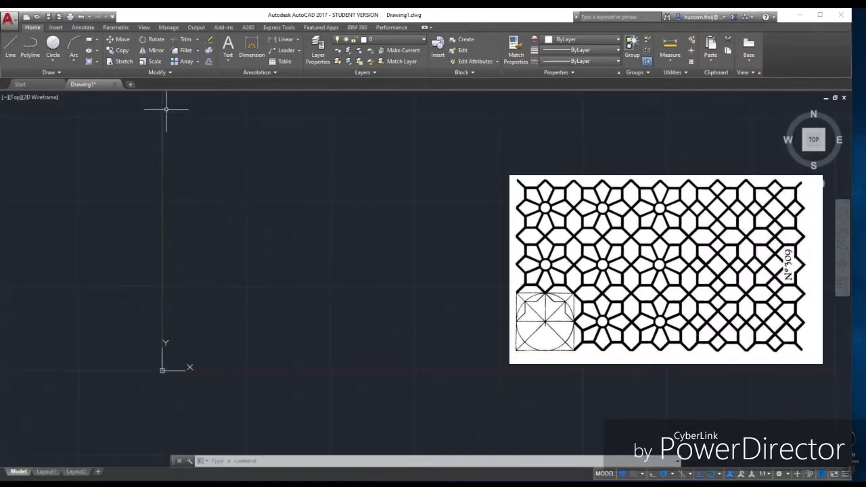
# With grid snap on, draw a square rectangle from two picked corner points.
pyautogui.click(97, 41)
pyautogui.click(81, 55)
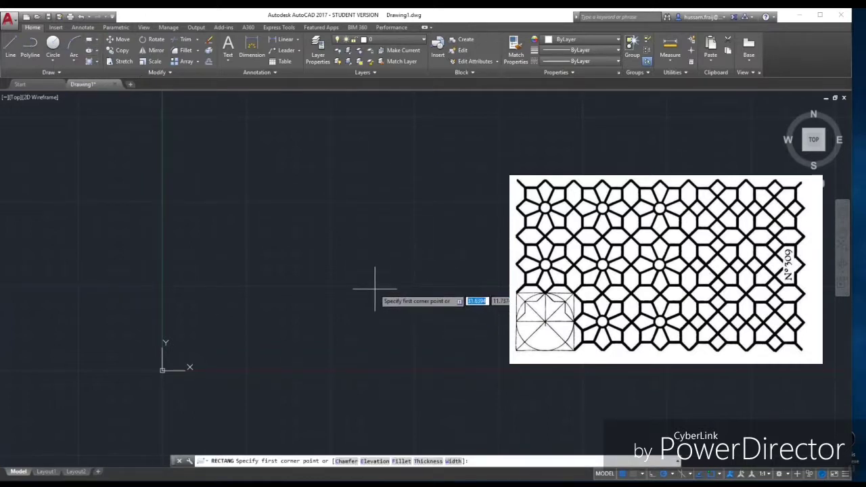
pyautogui.click(633, 474)
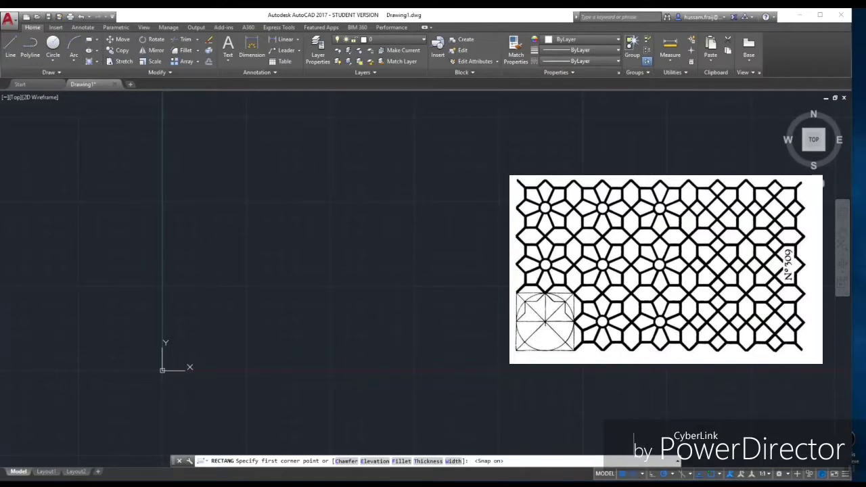
pyautogui.click(330, 201)
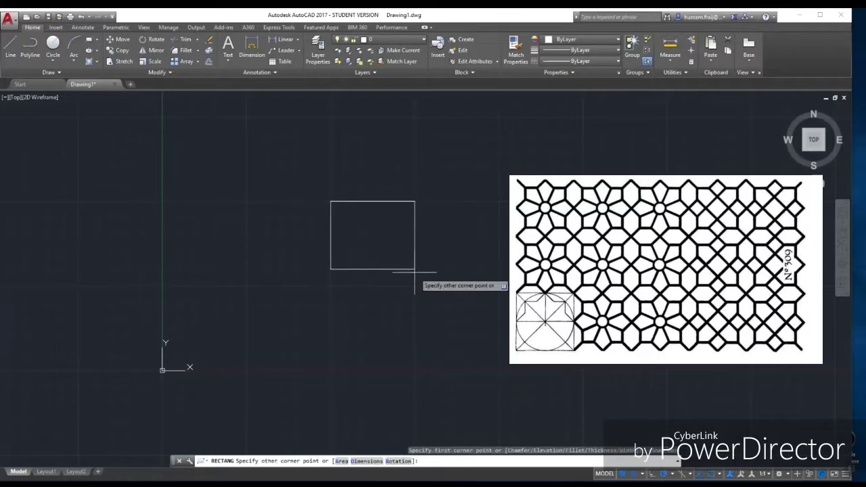
pyautogui.click(413, 286)
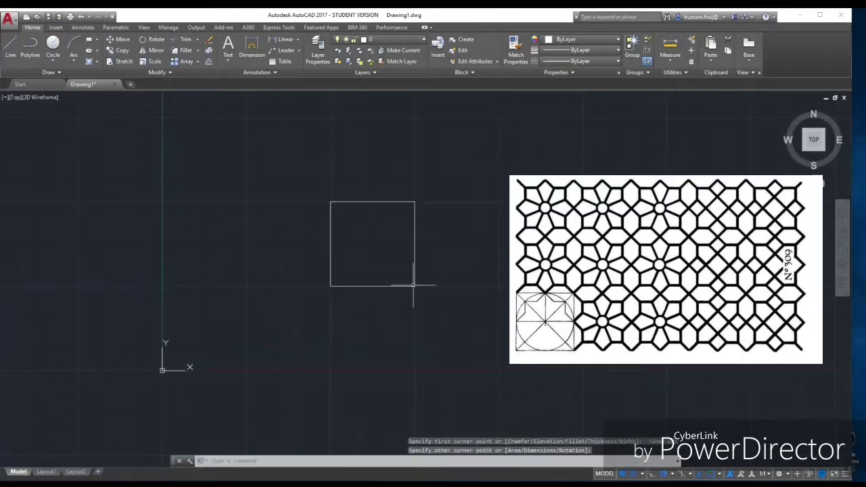
pyautogui.scroll(-2, 403, 317)
pyautogui.scroll(2, 481, 234)
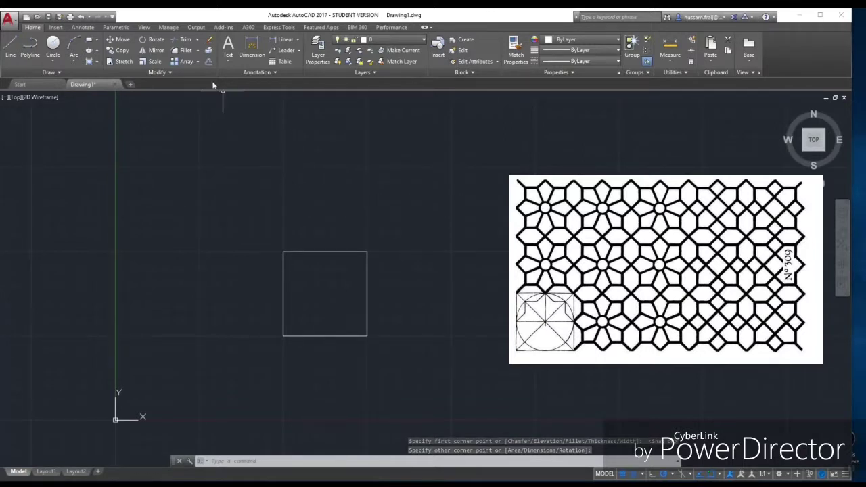
pyautogui.click(198, 62)
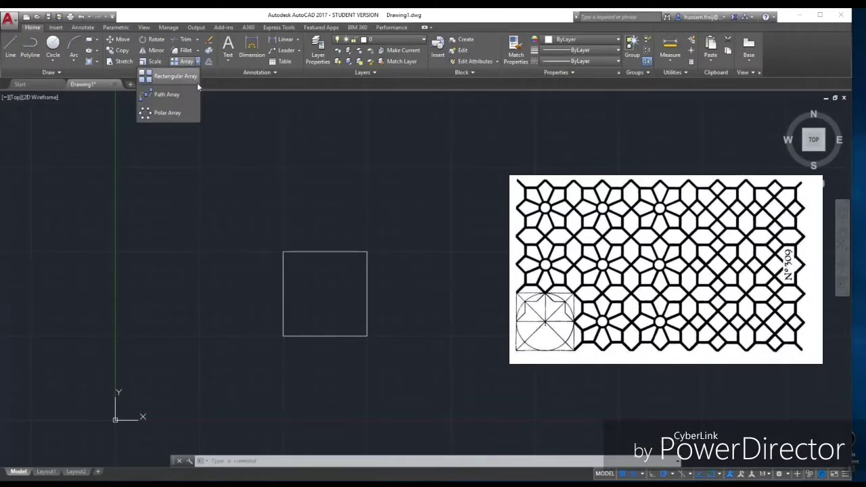
# Polar-array the square into 4 items about its top-right corner, forming a 2×2 grid.
pyautogui.click(170, 114)
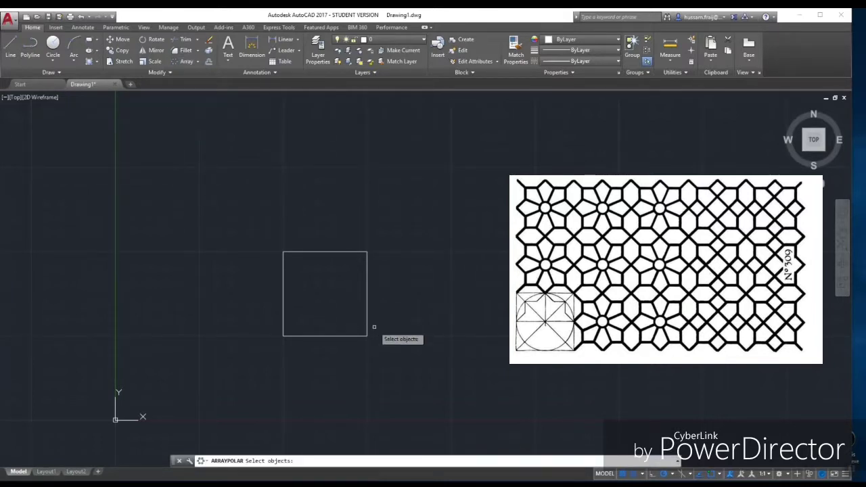
pyautogui.click(406, 360)
pyautogui.click(254, 227)
pyautogui.press('Return')
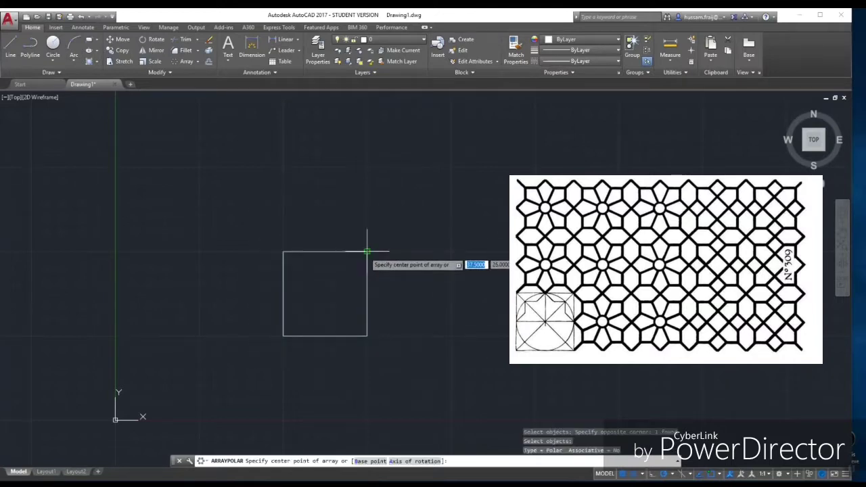
pyautogui.click(367, 252)
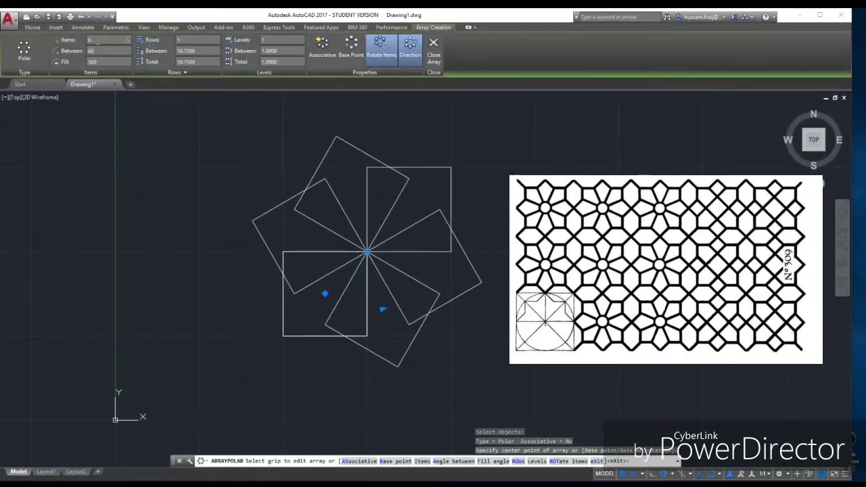
pyautogui.write('4')
pyautogui.press('Return')
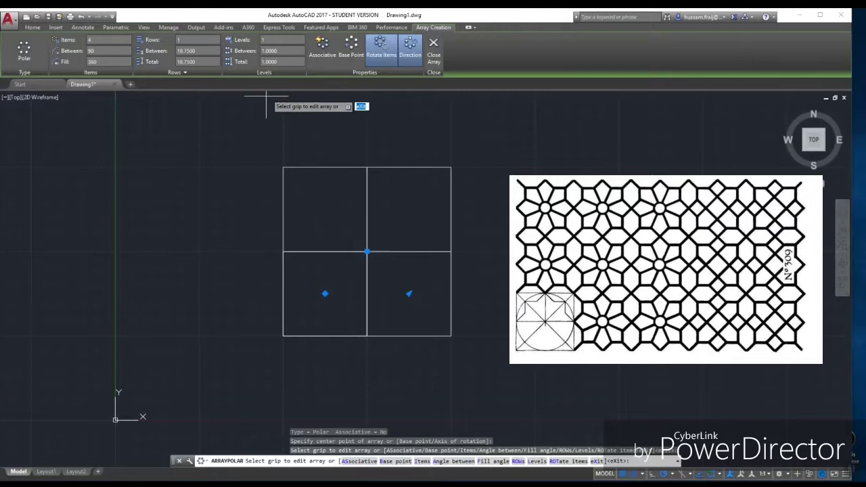
pyautogui.click(434, 49)
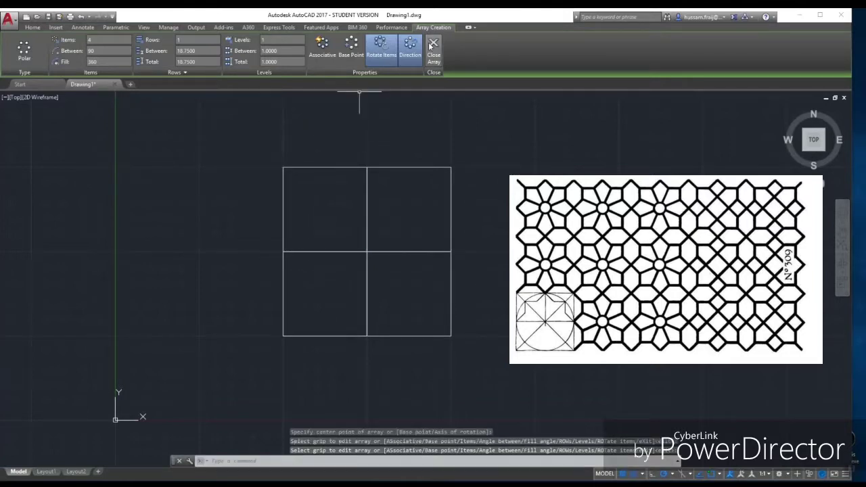
pyautogui.click(281, 132)
pyautogui.click(168, 208)
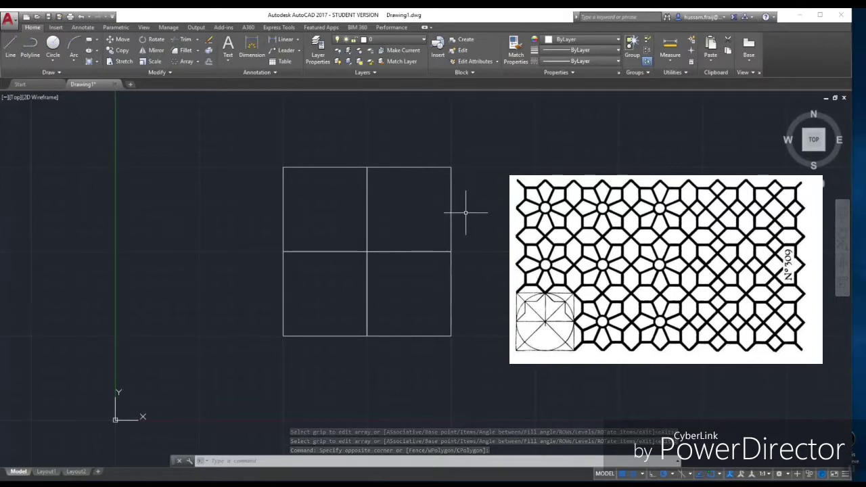
# Draw a circle centred on the grid's middle intersection, radius to the top edge's midpoint.
pyautogui.scroll(2, 472, 230)
pyautogui.click(60, 53)
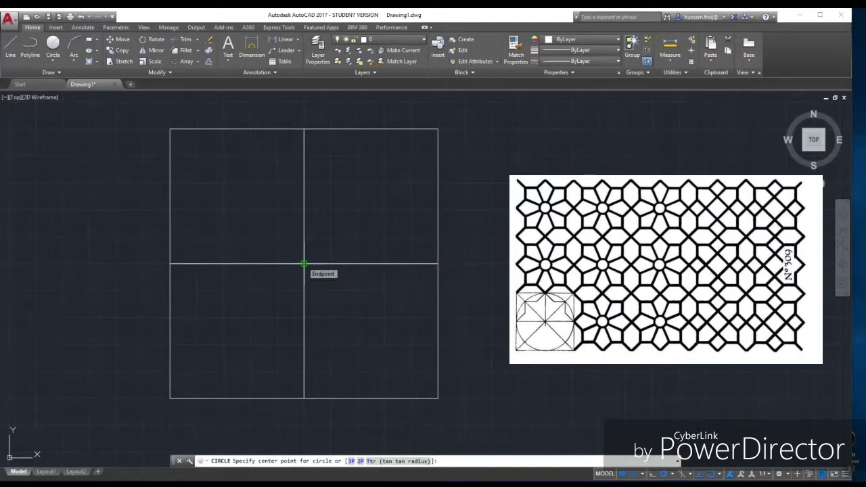
pyautogui.click(304, 264)
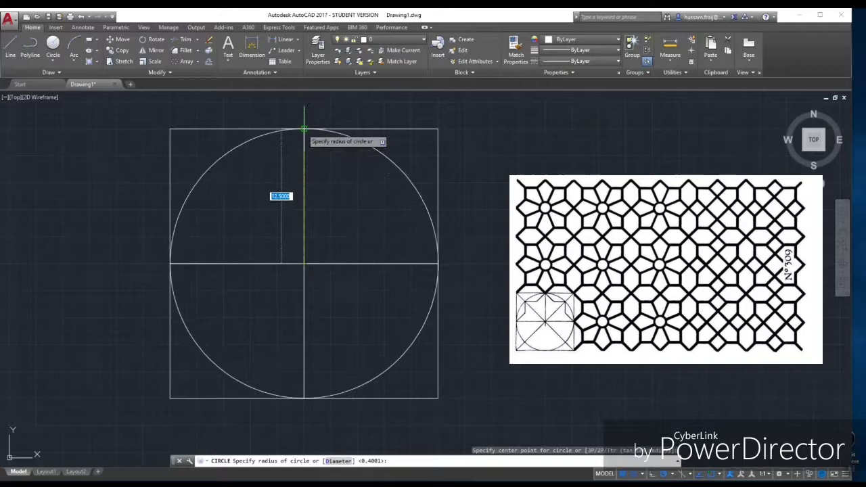
pyautogui.click(304, 128)
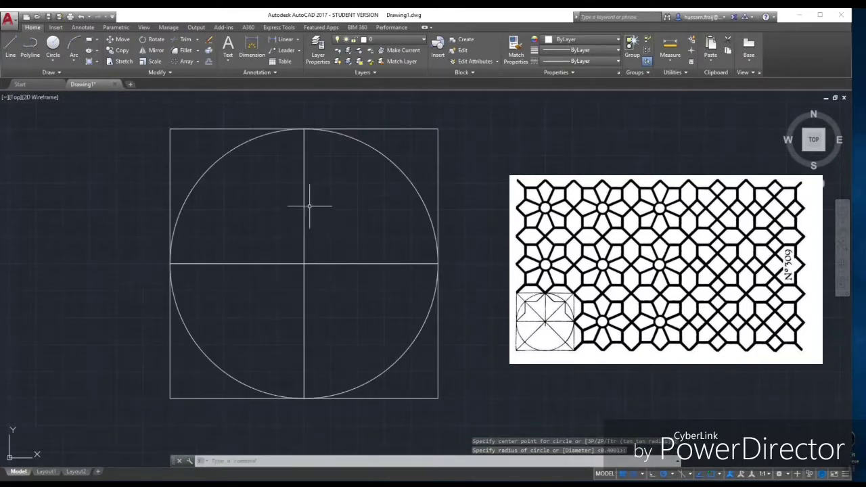
pyautogui.hotkey('ctrl', 'z')
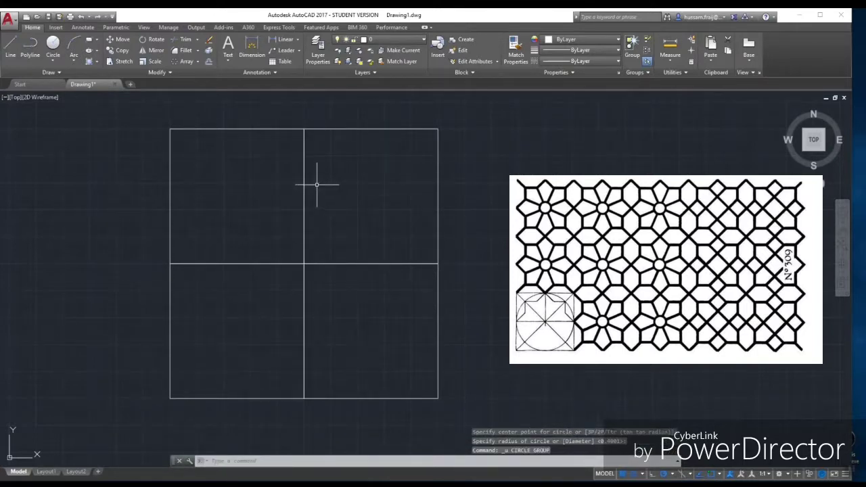
pyautogui.click(53, 45)
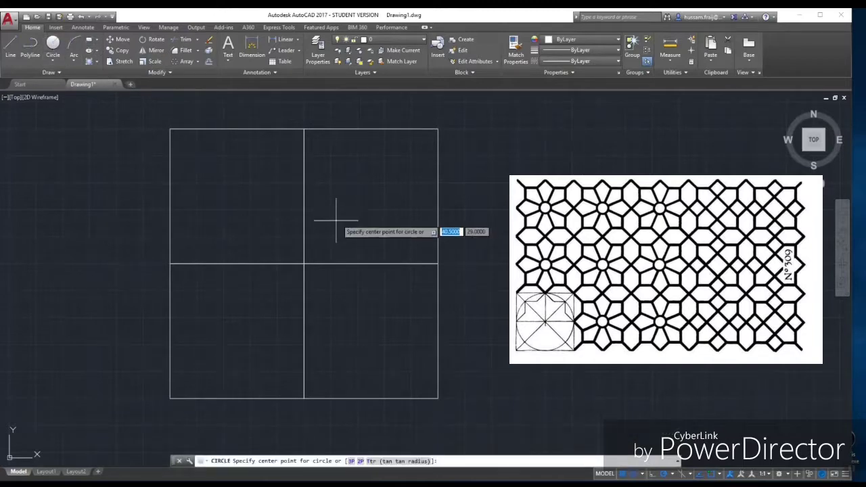
pyautogui.click(303, 264)
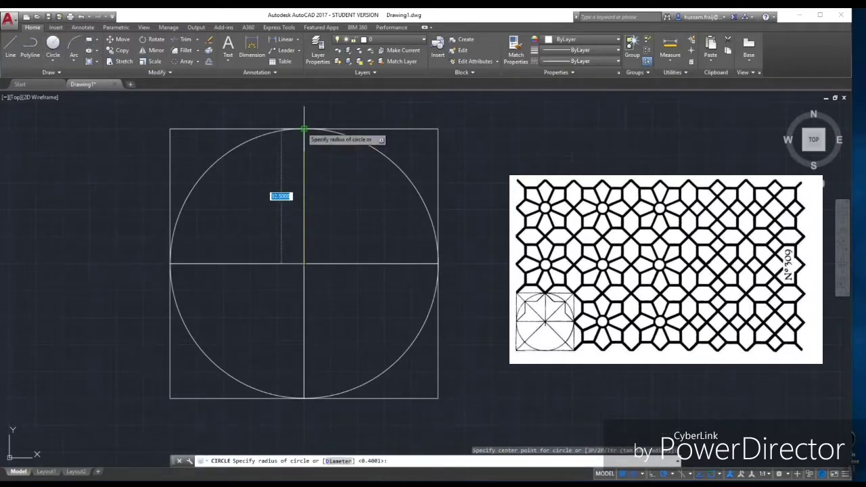
pyautogui.click(720, 475)
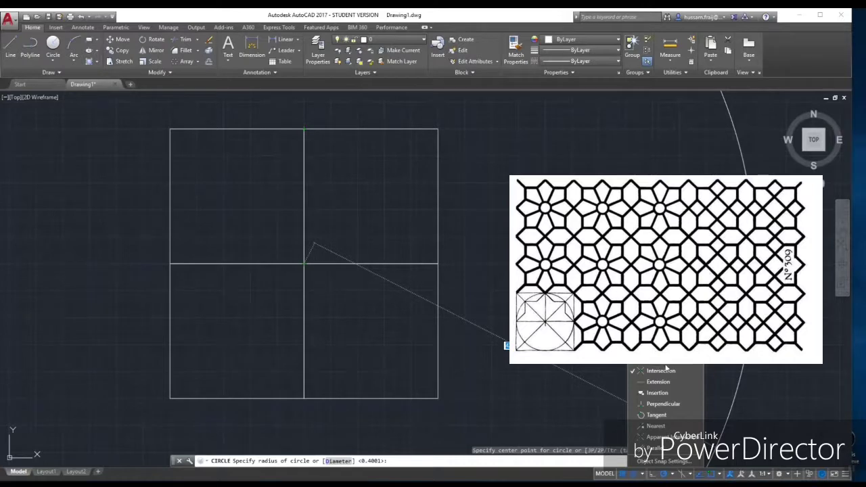
pyautogui.click(304, 130)
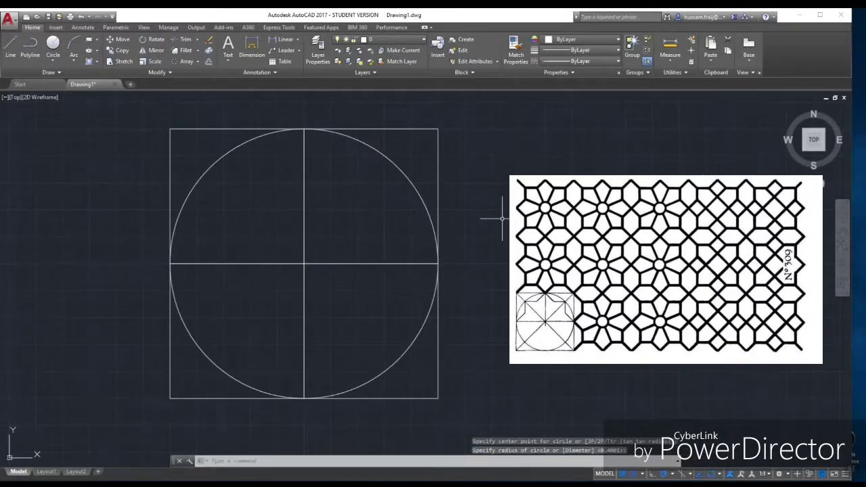
# Draw both diagonals of the large square, top-left to bottom-right and top-right to bottom-left.
pyautogui.click(10, 47)
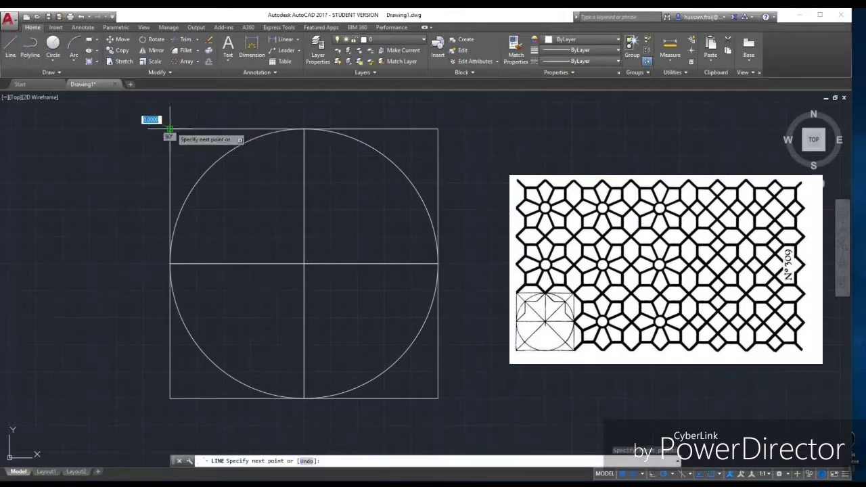
pyautogui.click(170, 129)
pyautogui.click(438, 399)
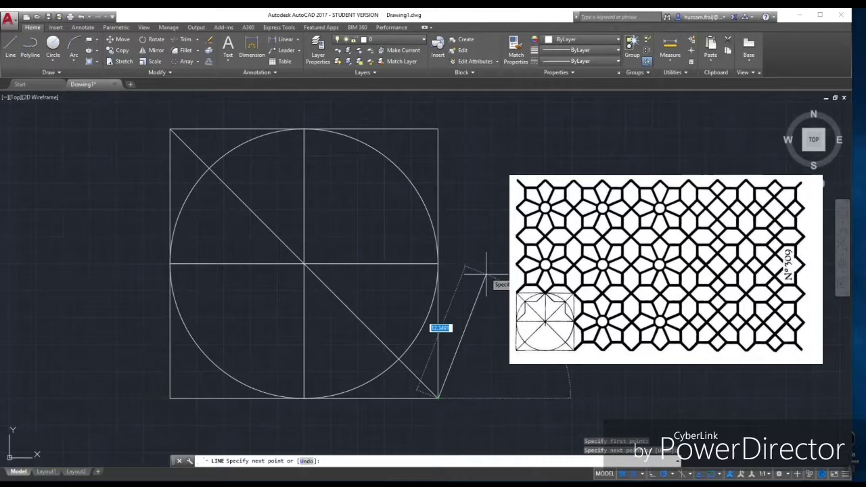
pyautogui.press('Return')
pyautogui.rightClick(507, 204)
pyautogui.click(514, 208)
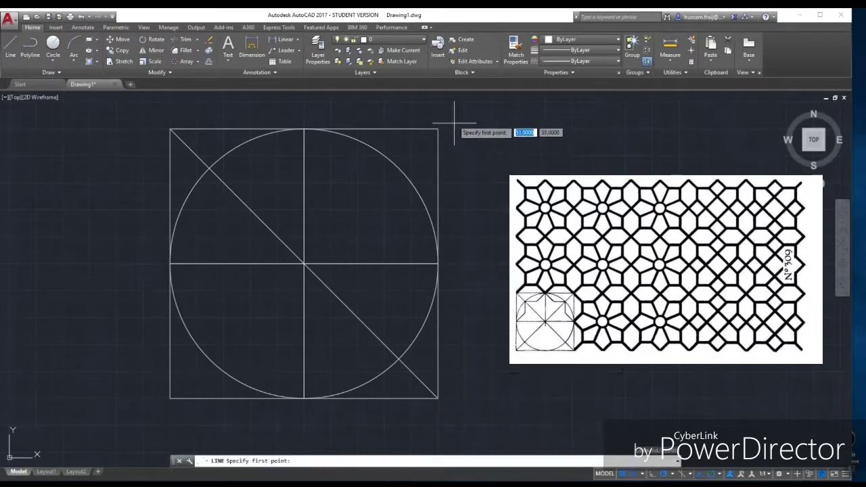
pyautogui.click(438, 129)
pyautogui.click(171, 397)
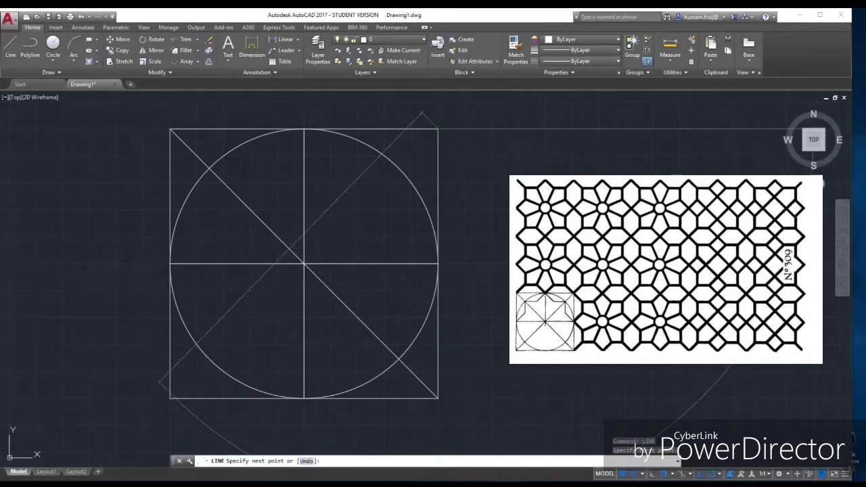
pyautogui.press('Return')
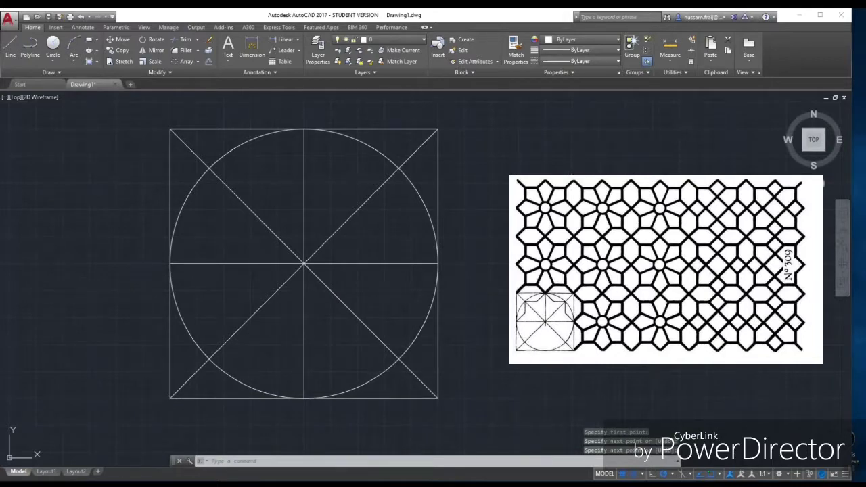
pyautogui.click(96, 43)
pyautogui.click(83, 62)
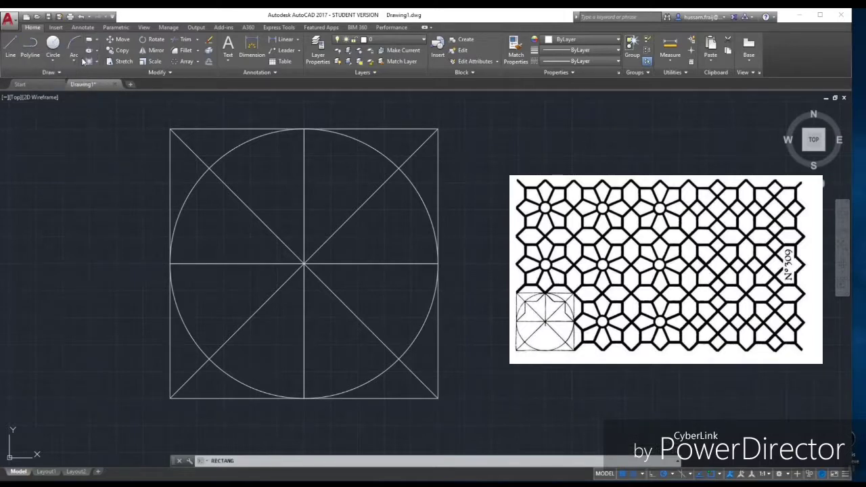
pyautogui.click(209, 168)
pyautogui.click(399, 359)
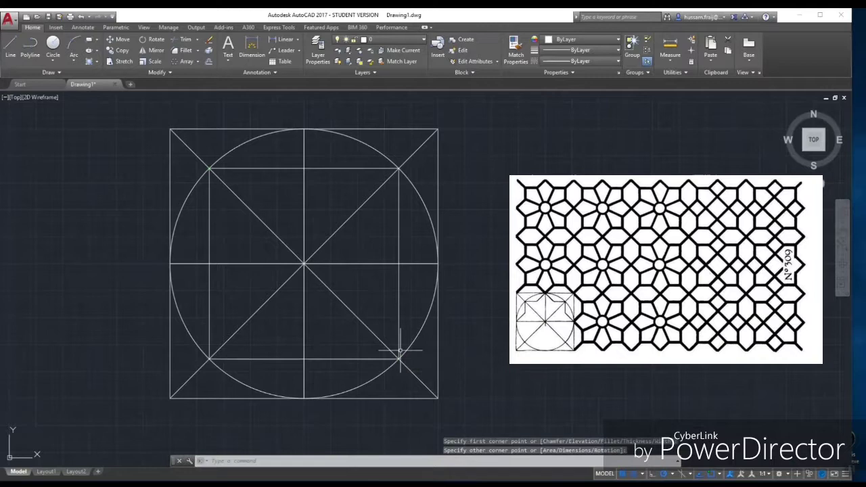
pyautogui.rightClick(491, 229)
pyautogui.click(510, 180)
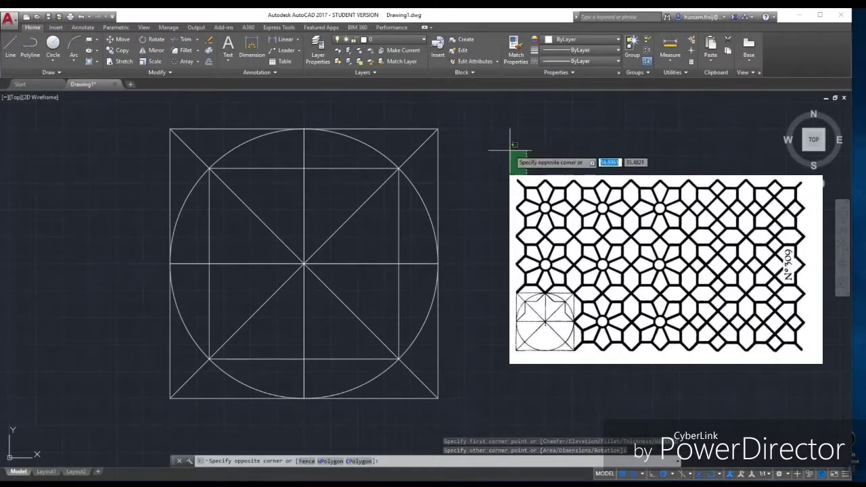
pyautogui.press('Escape')
pyautogui.press('Escape')
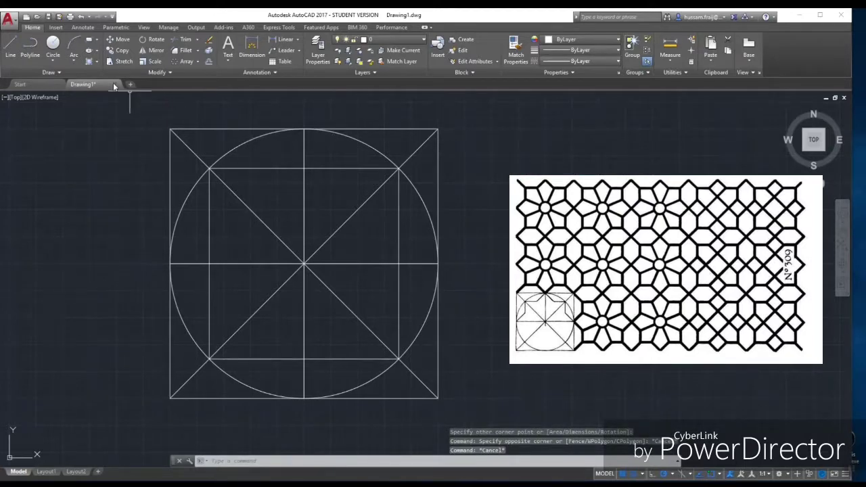
pyautogui.click(10, 47)
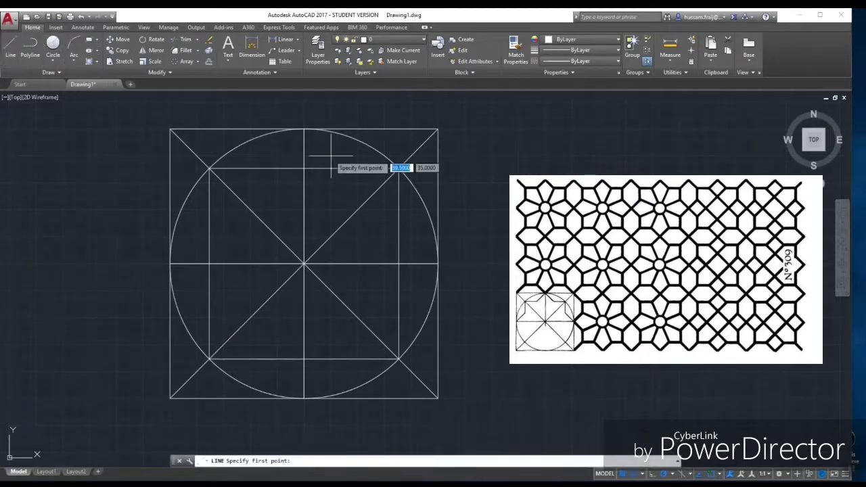
pyautogui.click(304, 129)
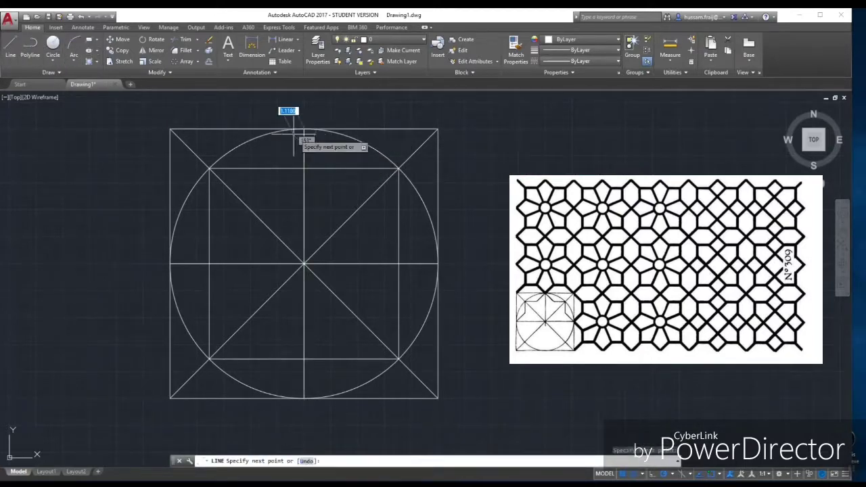
pyautogui.press('Escape')
pyautogui.press('Escape')
pyautogui.click(242, 168)
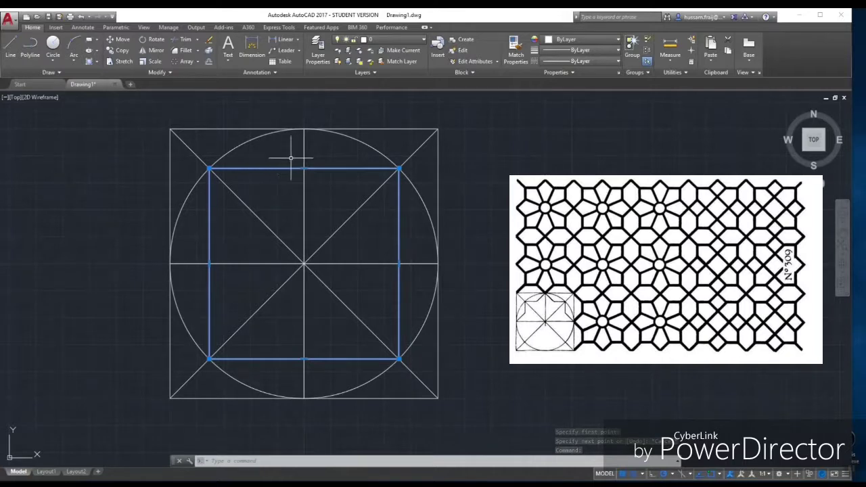
# Break the inner square's top edge at its corner and left edge at the horizontal centre line.
pyautogui.click(163, 76)
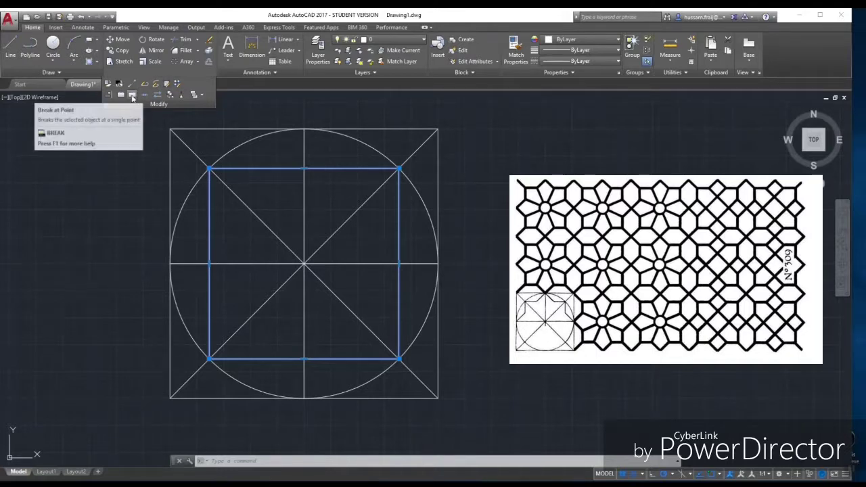
pyautogui.click(133, 98)
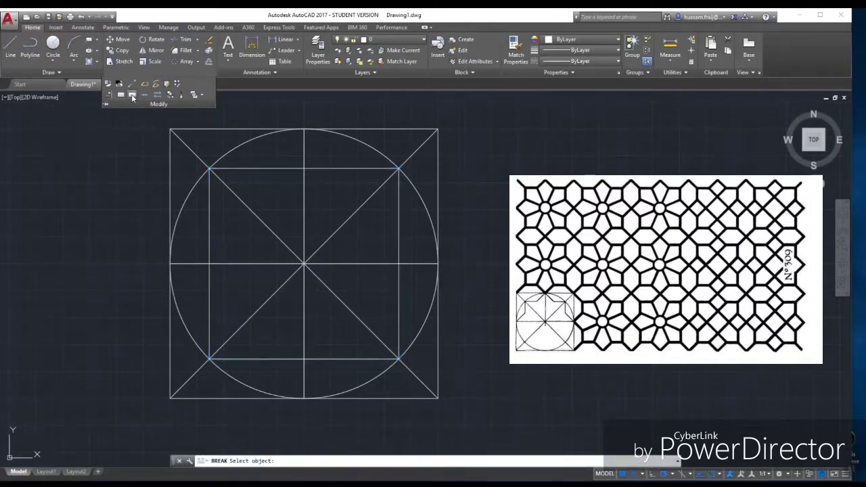
pyautogui.click(231, 168)
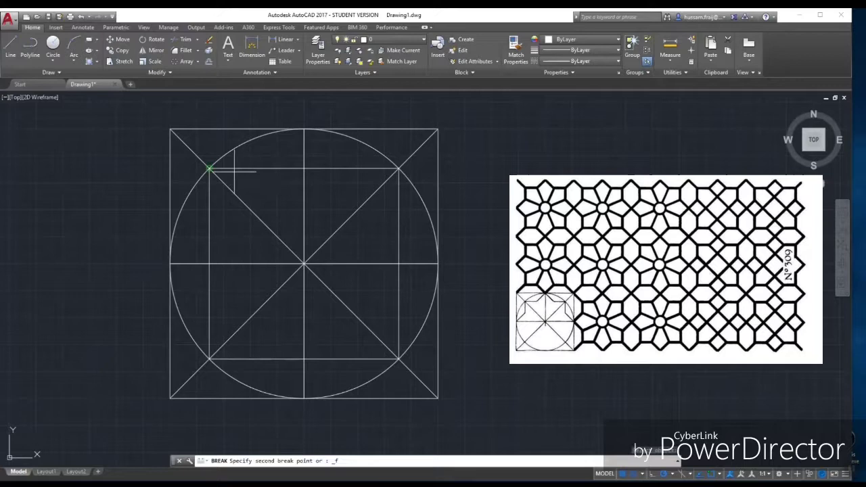
pyautogui.click(304, 168)
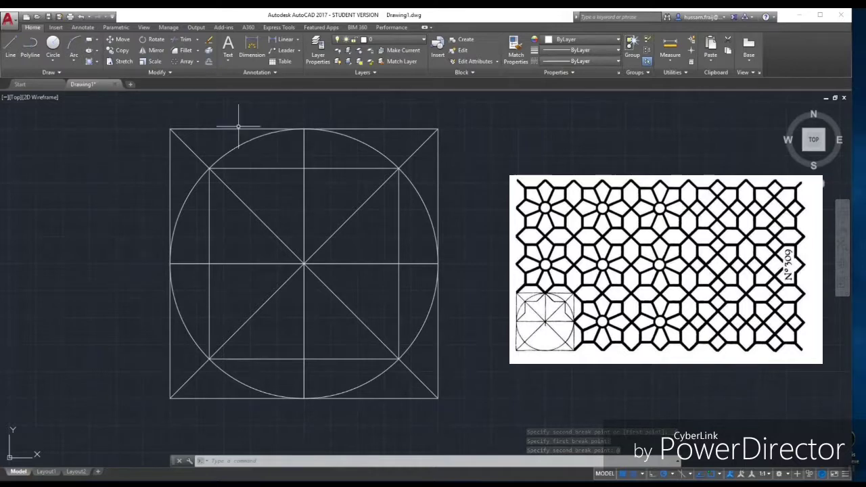
pyautogui.click(157, 71)
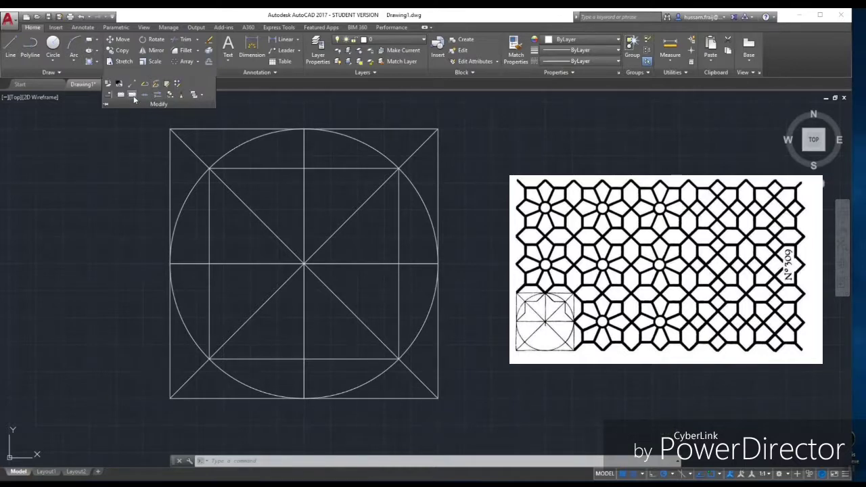
pyautogui.click(130, 95)
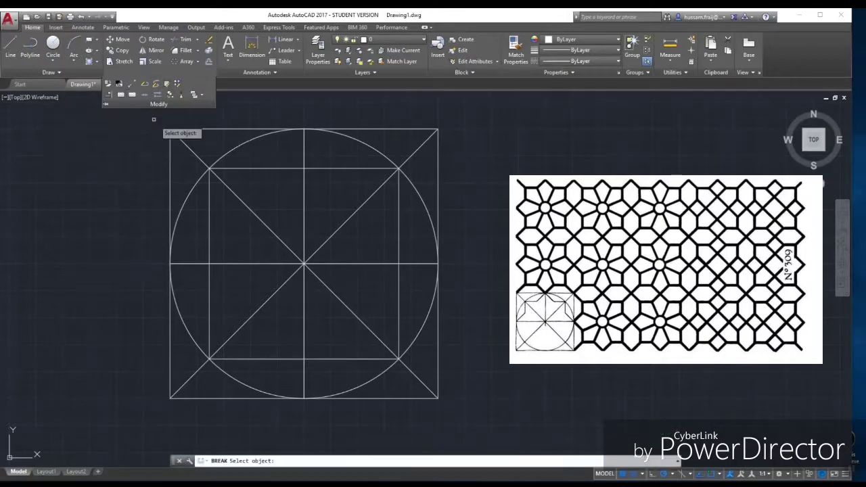
pyautogui.click(210, 193)
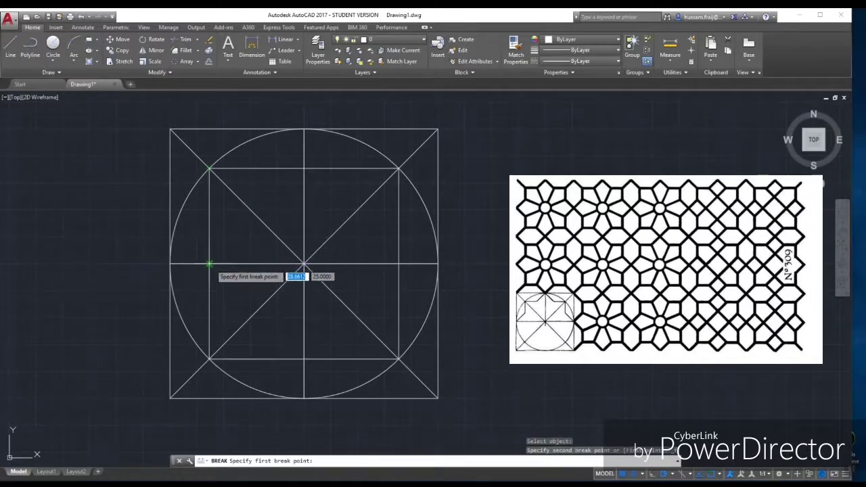
pyautogui.click(209, 265)
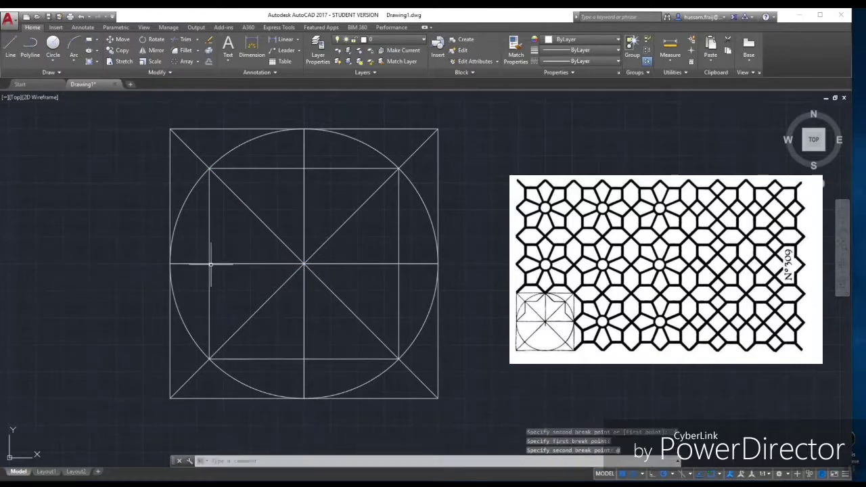
# Break the right edge at the centre line and attempt a break in the bottom edge.
pyautogui.click(143, 74)
pyautogui.click(133, 94)
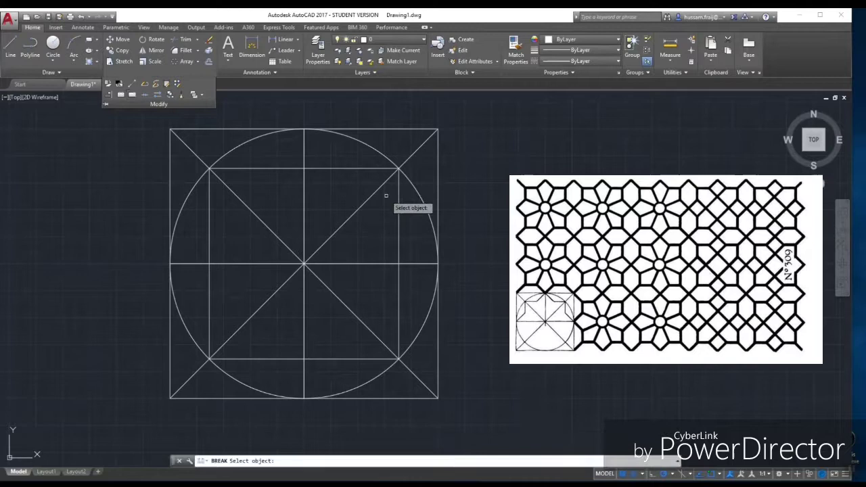
pyautogui.click(399, 203)
pyautogui.click(397, 263)
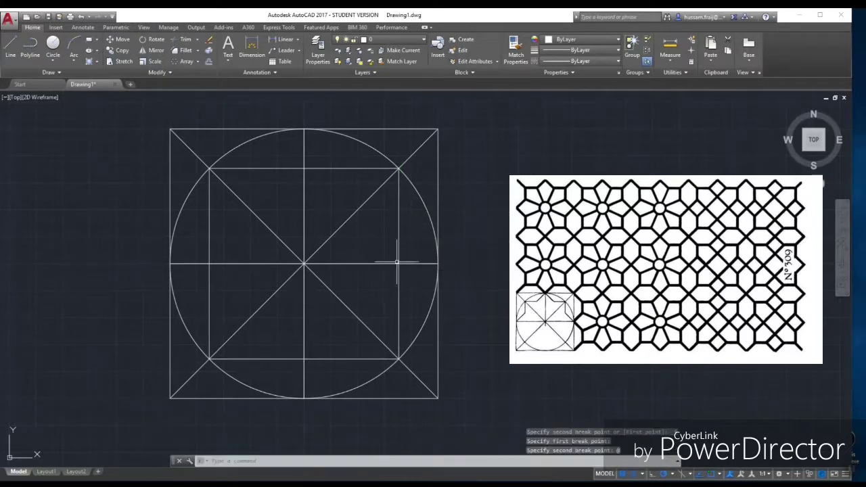
pyautogui.rightClick(490, 204)
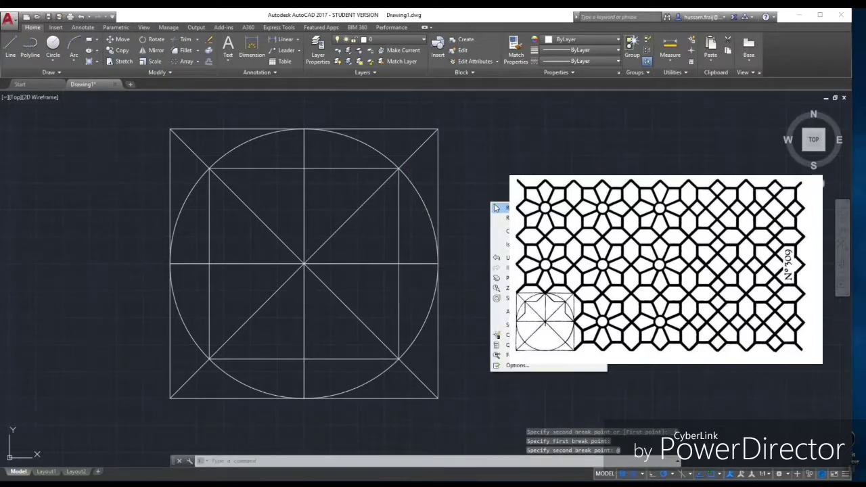
pyautogui.click(501, 208)
pyautogui.click(353, 358)
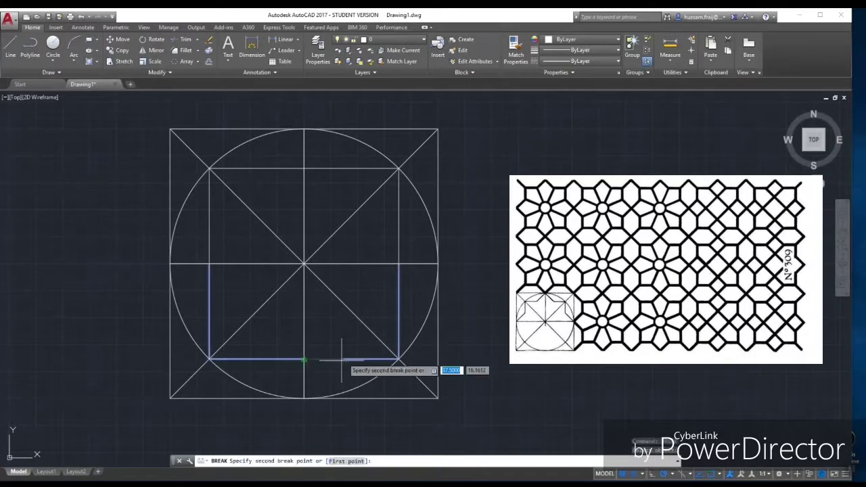
pyautogui.click(303, 360)
# Undo the bottom-edge gap and break the bottom edge at a single point at its midpoint.
pyautogui.hotkey('ctrl', 'z')
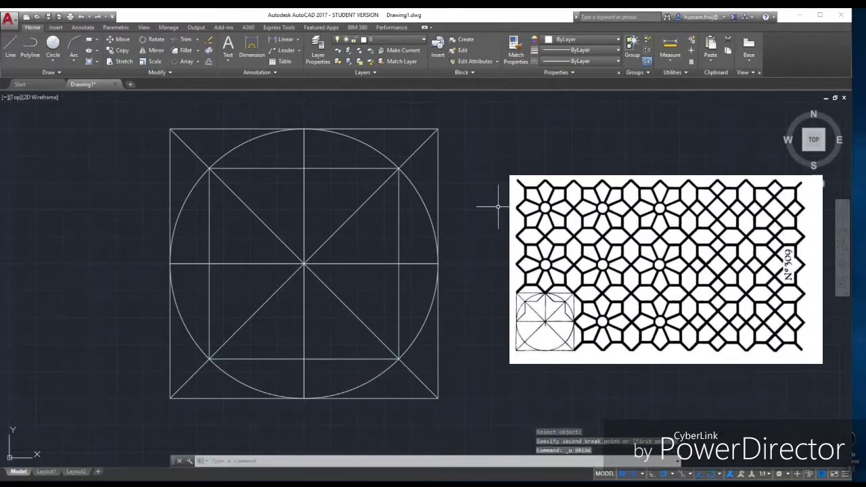
pyautogui.rightClick(499, 208)
pyautogui.click(494, 96)
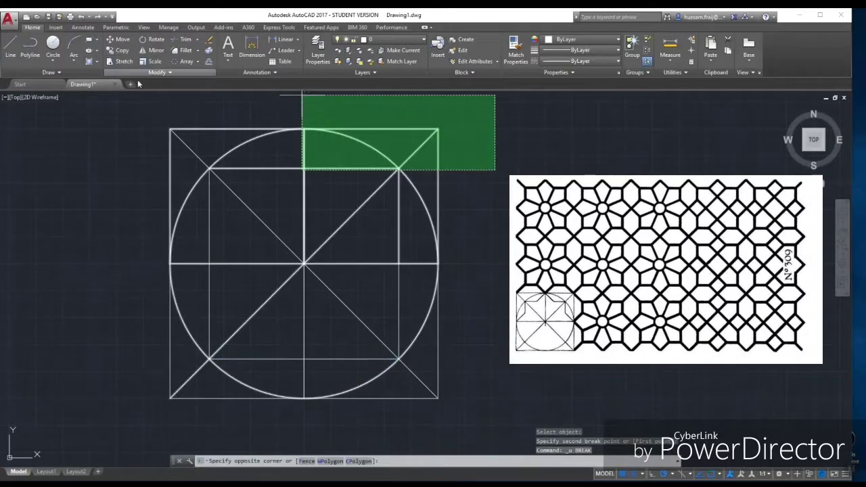
pyautogui.click(88, 264)
pyautogui.press('Escape')
pyautogui.press('Escape')
pyautogui.click(163, 73)
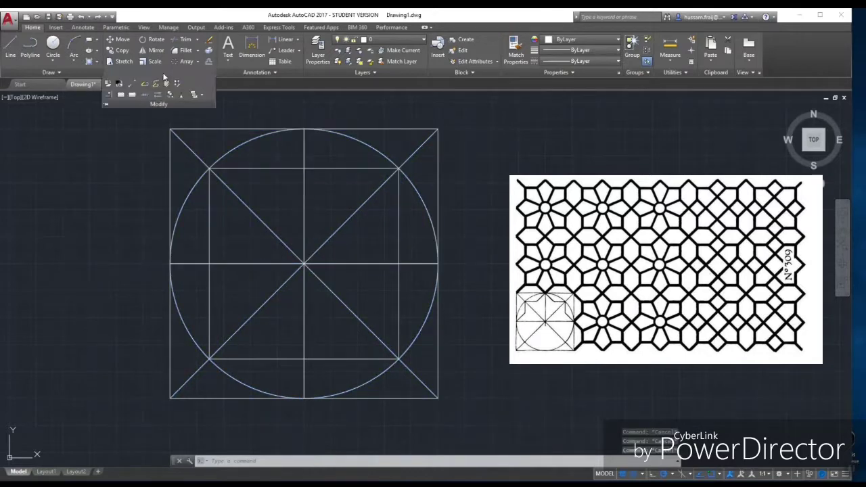
pyautogui.click(129, 100)
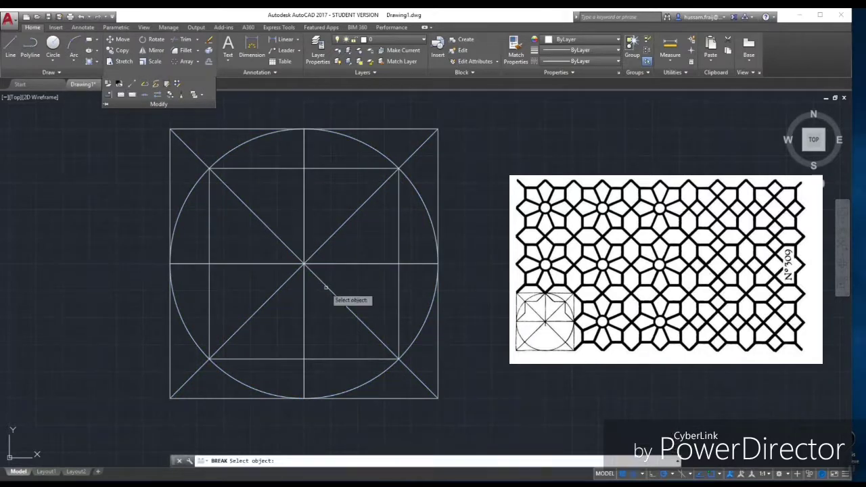
pyautogui.click(325, 359)
pyautogui.click(303, 359)
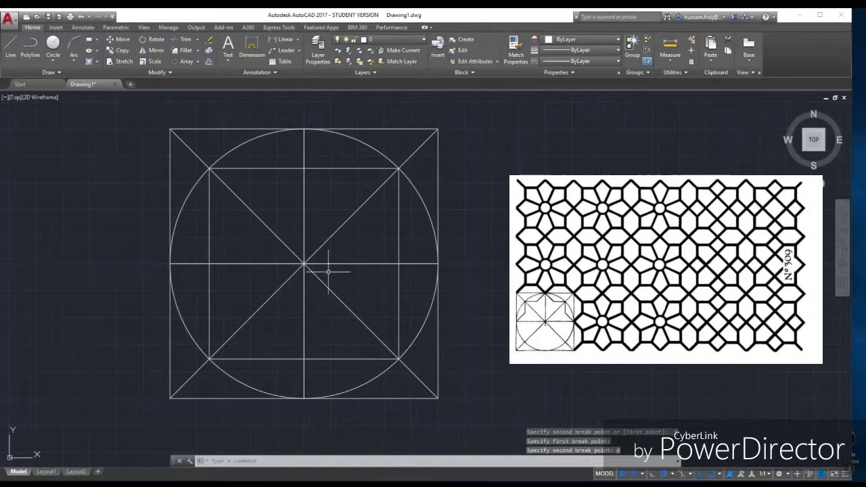
pyautogui.press('Escape')
# Draw two short slanted lines from the large square's top and left midpoints toward the inner square.
pyautogui.click(11, 46)
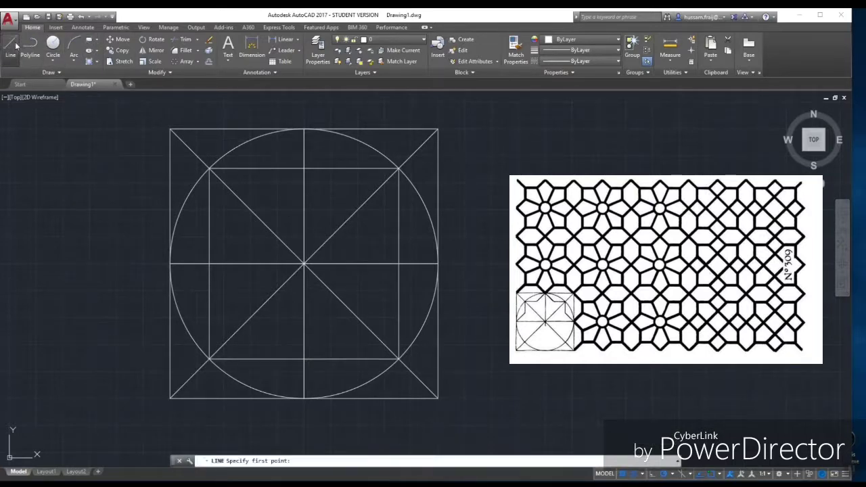
pyautogui.click(304, 129)
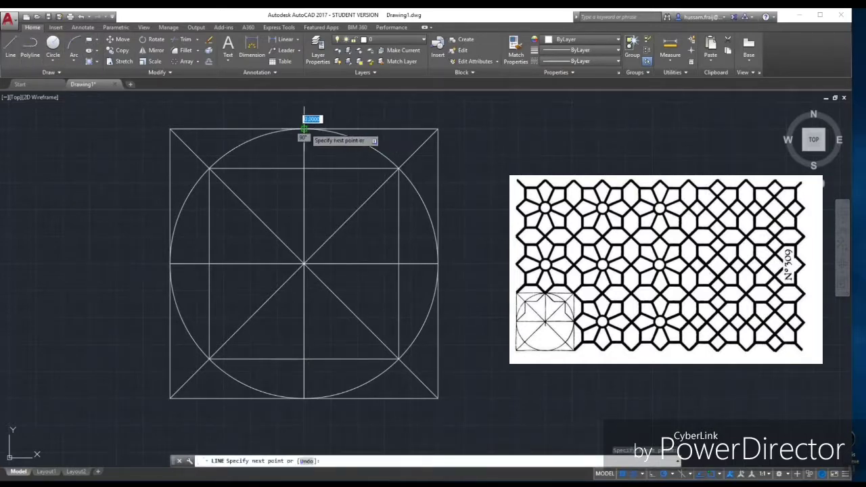
pyautogui.click(256, 169)
pyautogui.rightClick(156, 121)
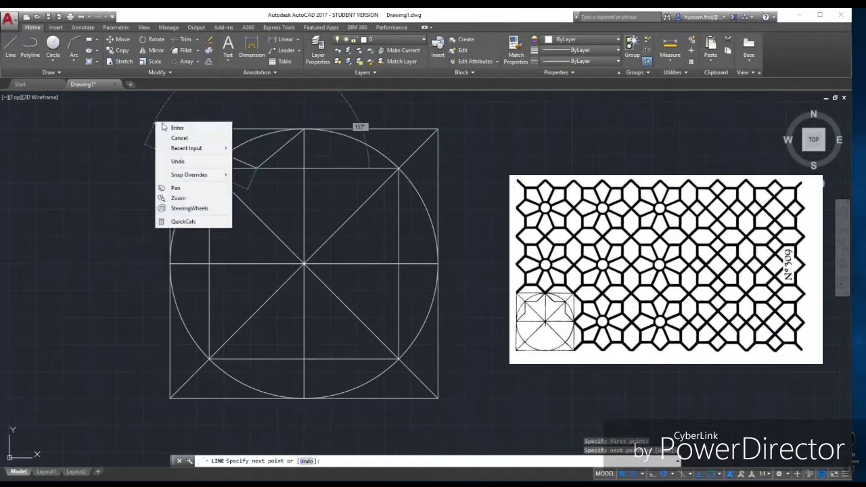
pyautogui.click(193, 127)
pyautogui.click(10, 46)
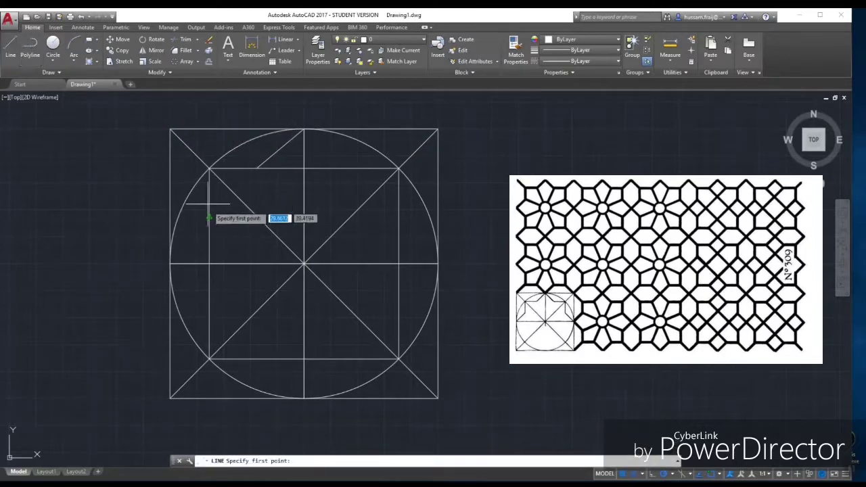
pyautogui.click(170, 263)
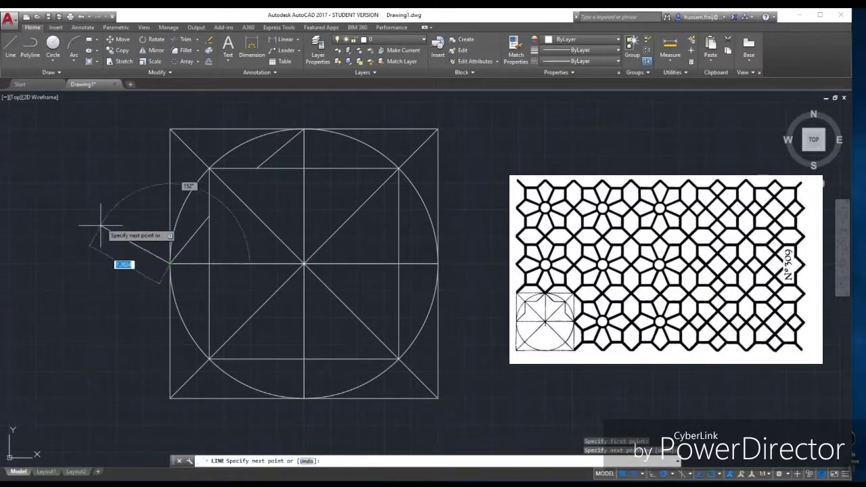
pyautogui.rightClick(102, 225)
pyautogui.click(122, 231)
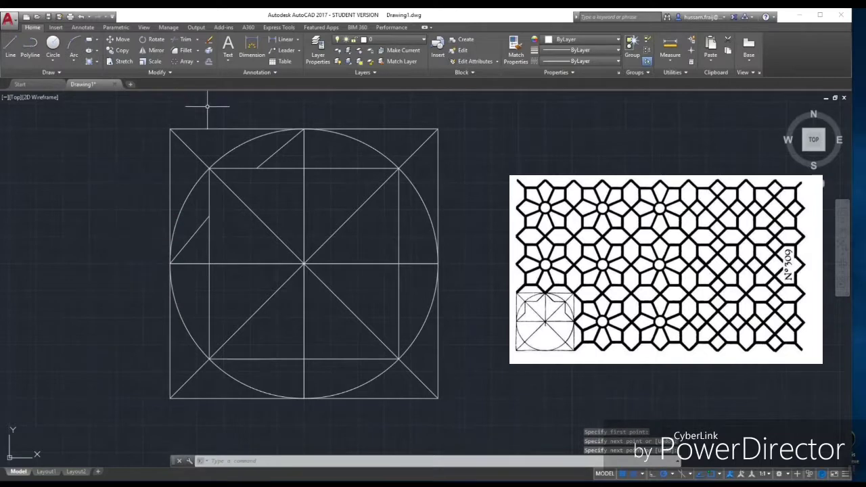
# Polar-array the short lines 4 times about the circle's centre.
pyautogui.click(184, 62)
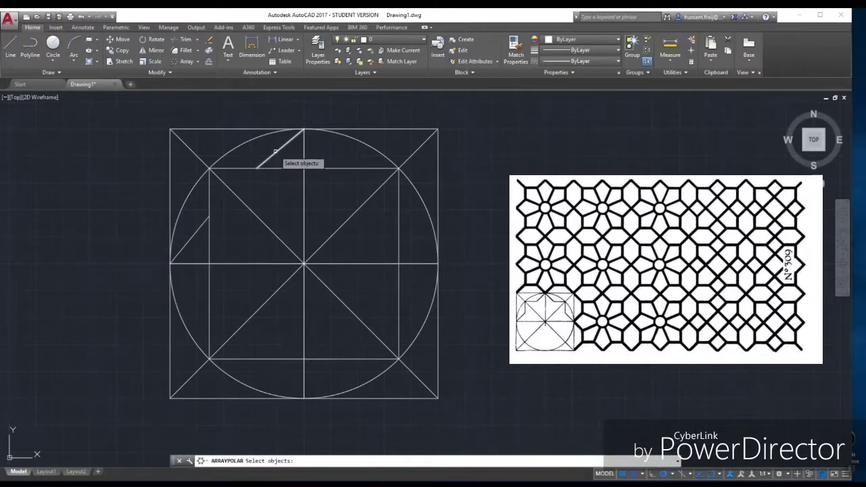
pyautogui.click(203, 223)
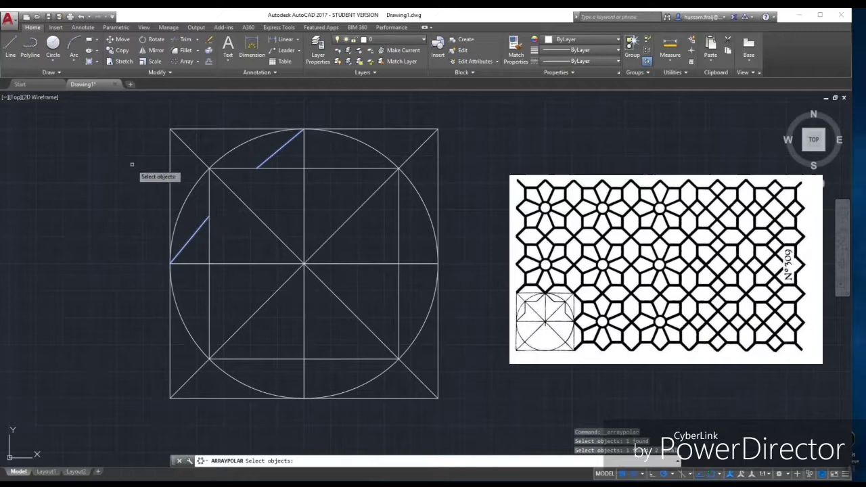
pyautogui.press('Return')
pyautogui.click(304, 263)
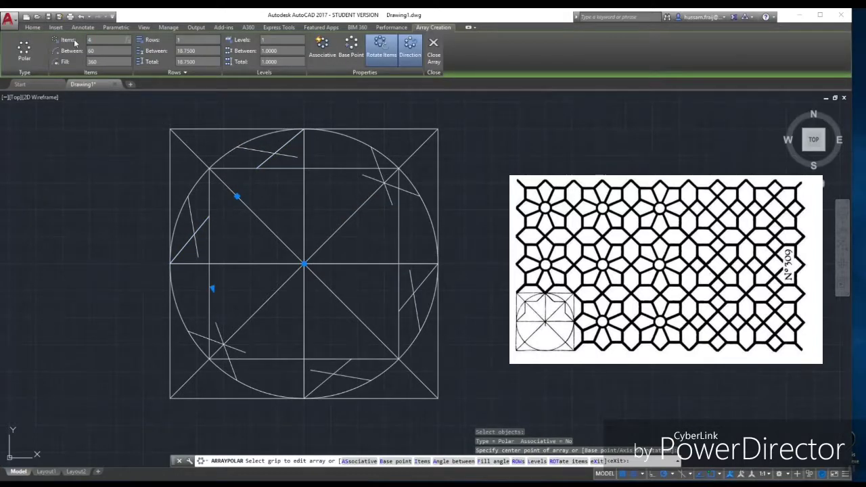
pyautogui.write('4')
pyautogui.press('Return')
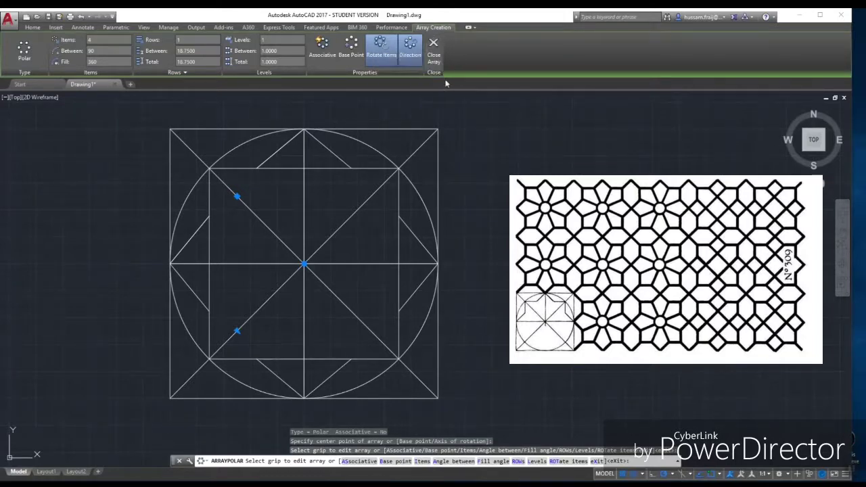
pyautogui.click(434, 45)
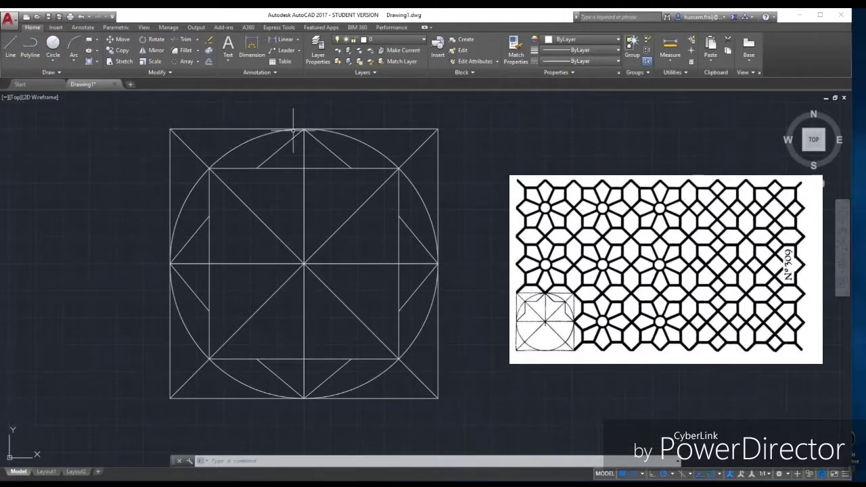
# Trim the inner square's top, left, bottom and right pieces, using all lines as cutting edges.
pyautogui.click(189, 42)
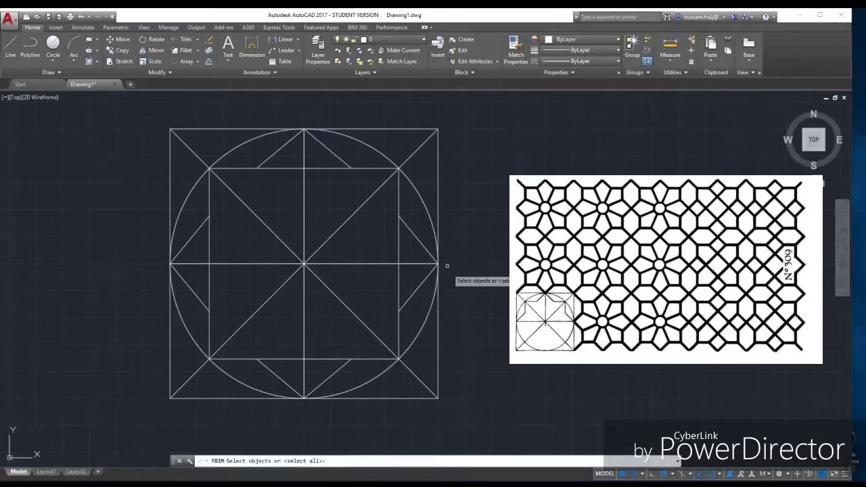
pyautogui.click(472, 415)
pyautogui.click(121, 115)
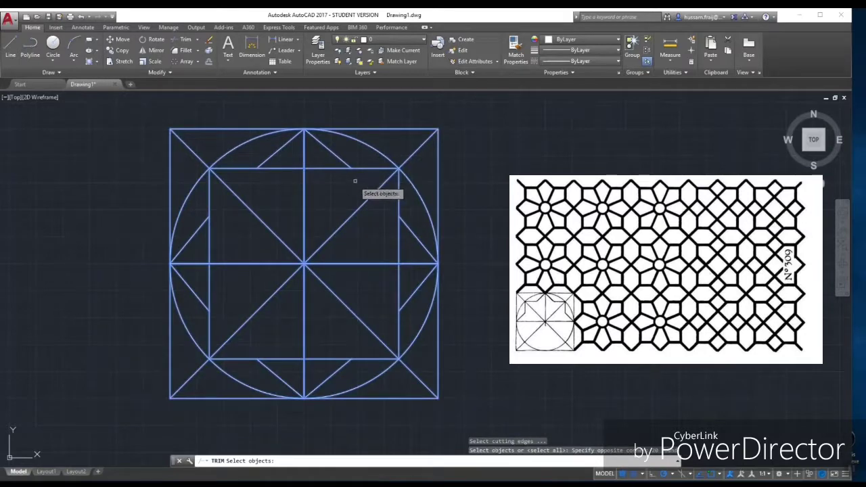
pyautogui.press('Return')
pyautogui.click(298, 167)
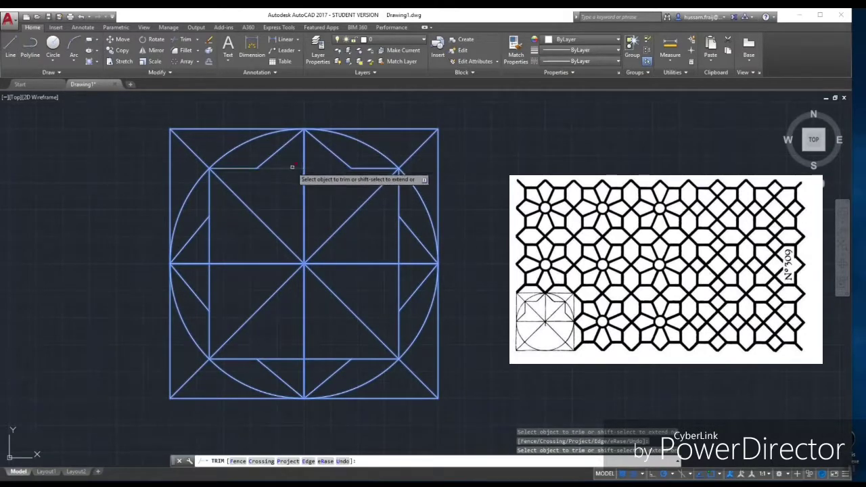
pyautogui.click(209, 235)
pyautogui.click(209, 272)
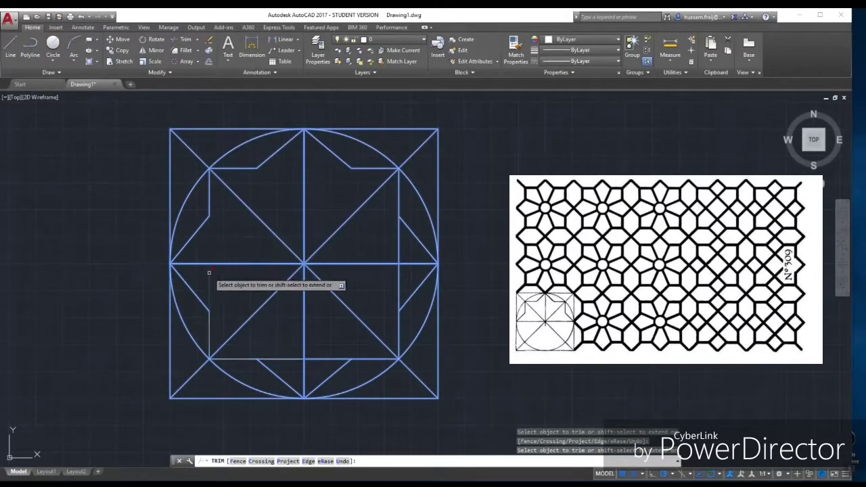
pyautogui.click(277, 359)
pyautogui.click(319, 359)
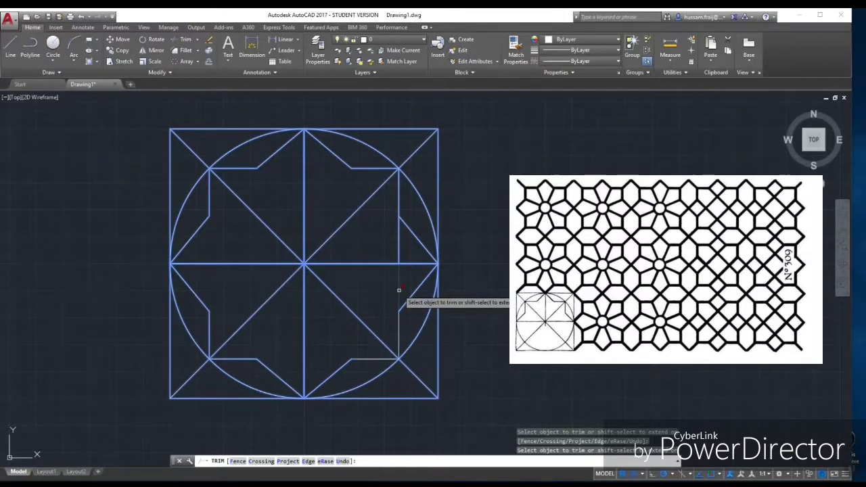
pyautogui.click(402, 245)
pyautogui.rightClick(480, 169)
pyautogui.click(504, 174)
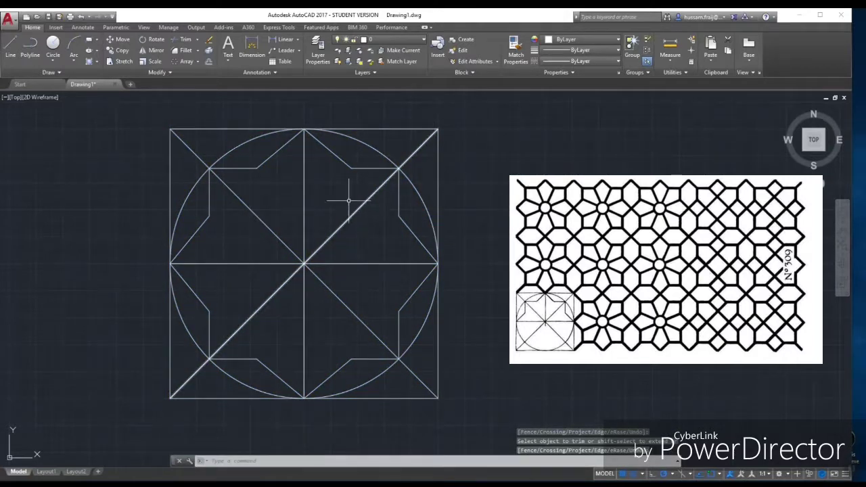
# Draw two diagonals through the centre joining the star's opposite inner corners.
pyautogui.click(10, 48)
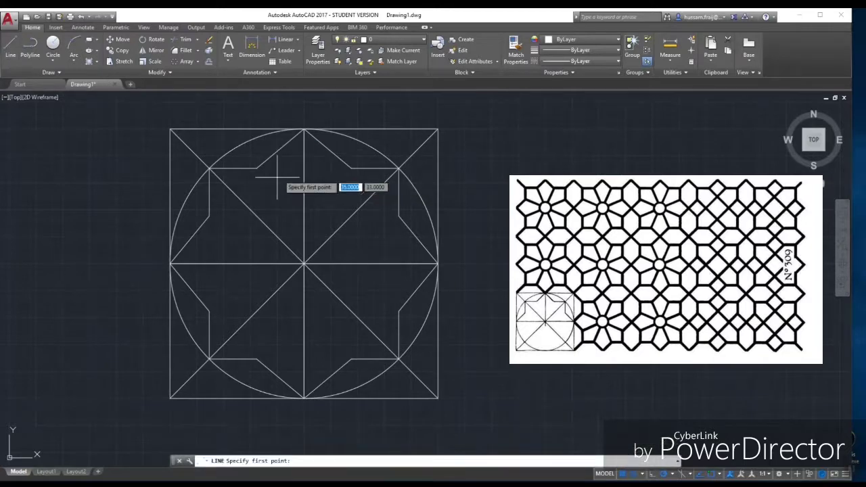
pyautogui.click(257, 169)
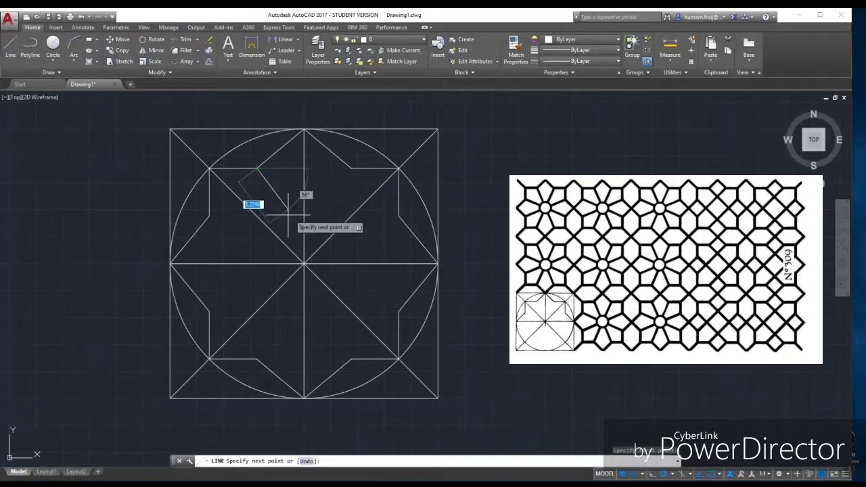
pyautogui.click(349, 359)
pyautogui.rightClick(464, 200)
pyautogui.click(484, 205)
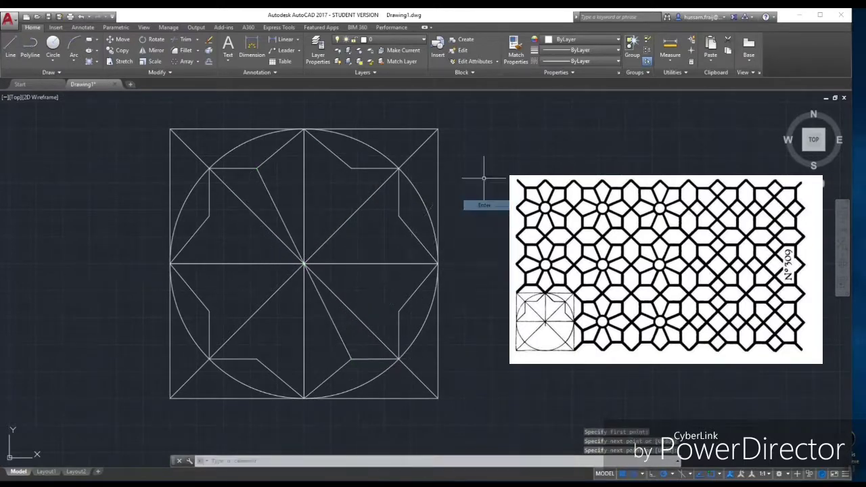
pyautogui.rightClick(485, 159)
pyautogui.click(504, 165)
pyautogui.click(350, 169)
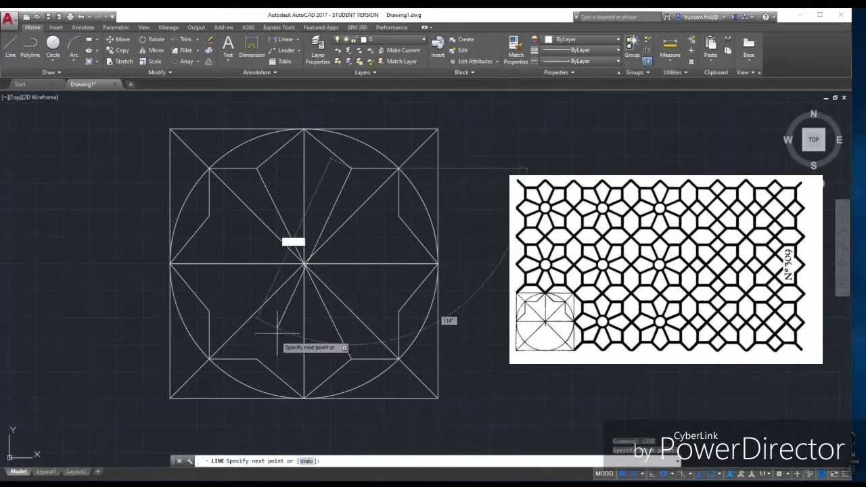
pyautogui.click(258, 358)
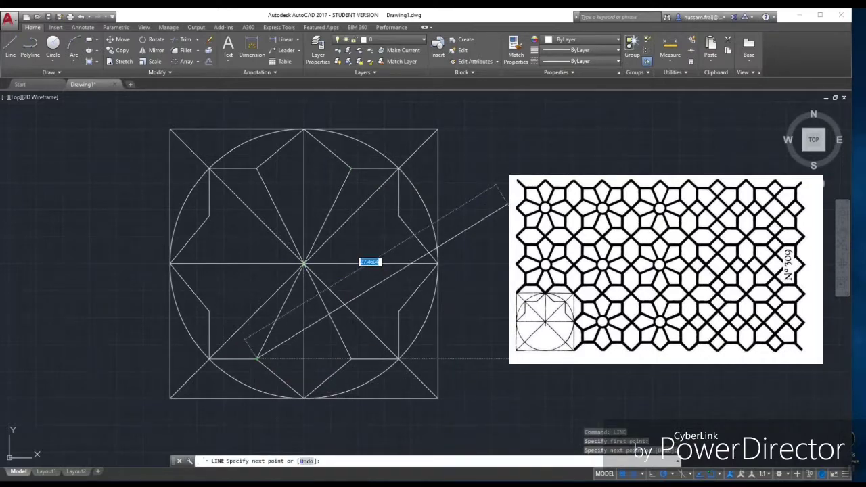
pyautogui.press('Return')
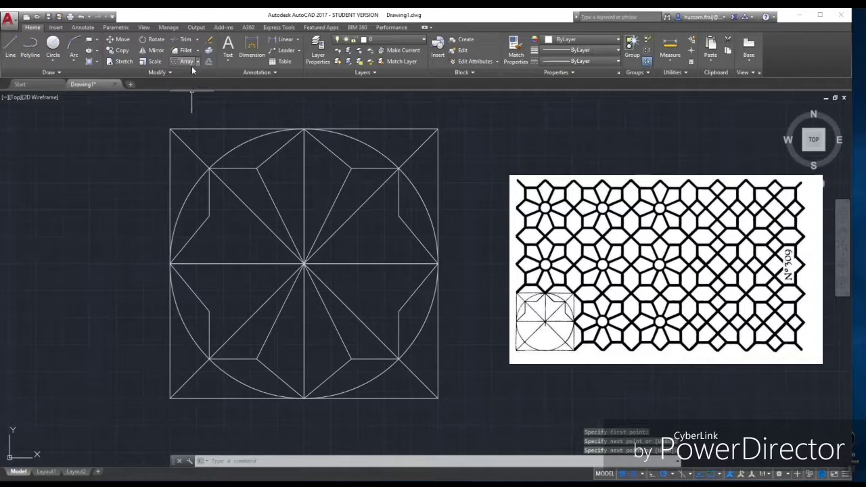
# Draw lines from the star's centre to its lower-right and lower-left points.
pyautogui.click(10, 46)
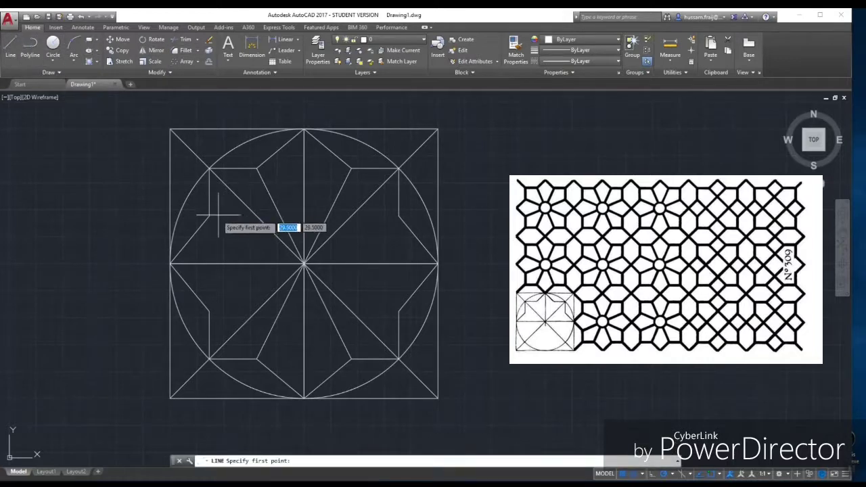
pyautogui.click(304, 263)
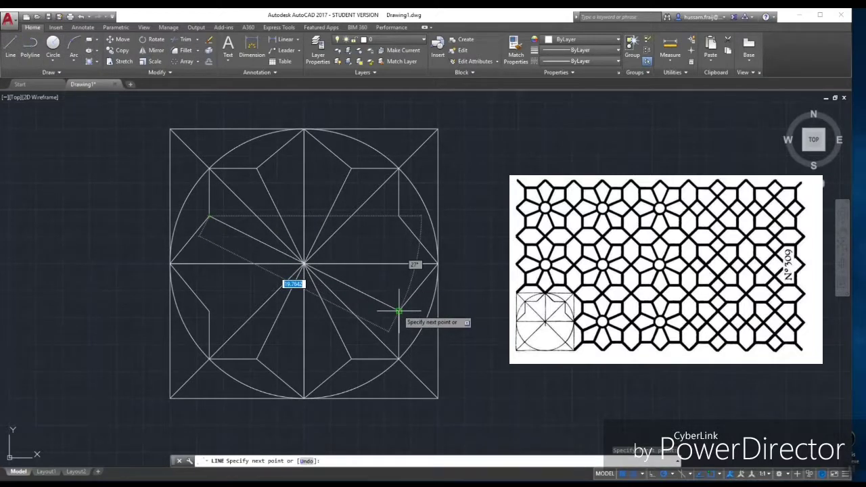
pyautogui.click(399, 310)
pyautogui.rightClick(481, 215)
pyautogui.click(491, 222)
pyautogui.rightClick(474, 180)
pyautogui.click(491, 186)
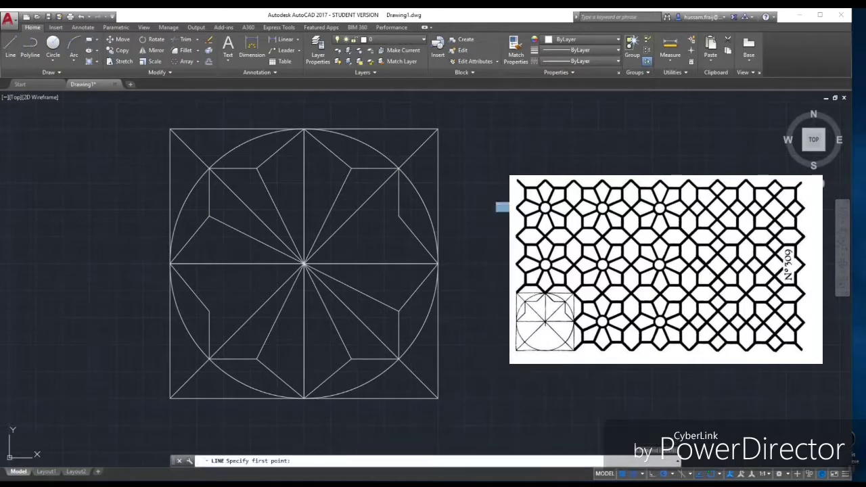
pyautogui.click(304, 263)
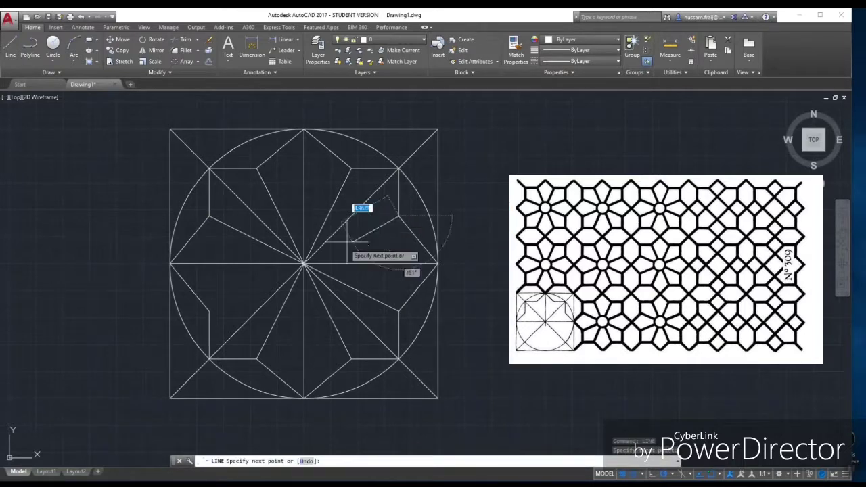
pyautogui.click(208, 311)
pyautogui.rightClick(474, 178)
pyautogui.click(483, 184)
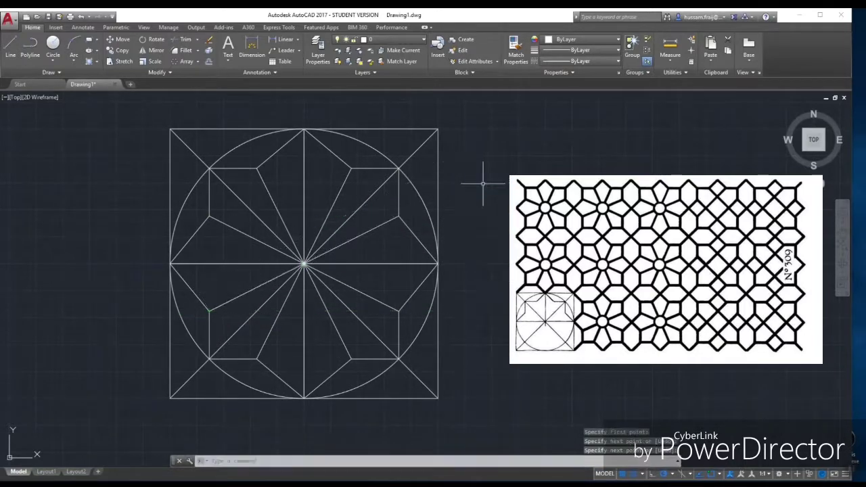
# Delete the construction circle.
pyautogui.click(383, 156)
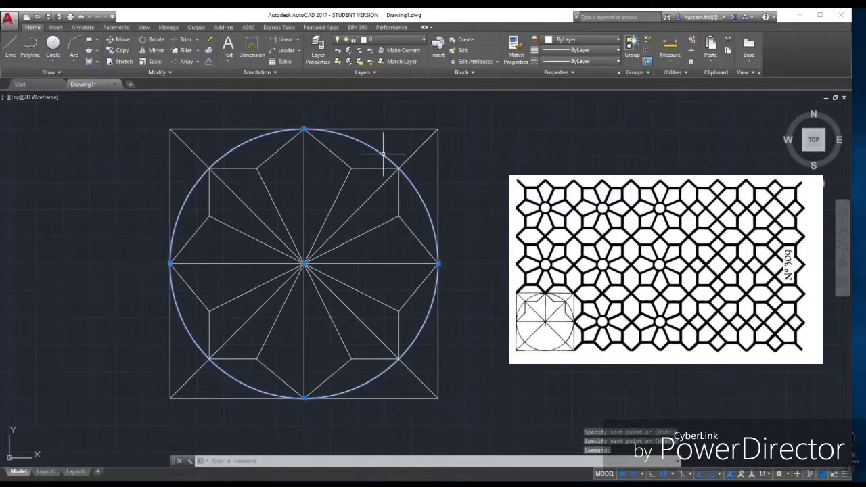
pyautogui.press('Delete')
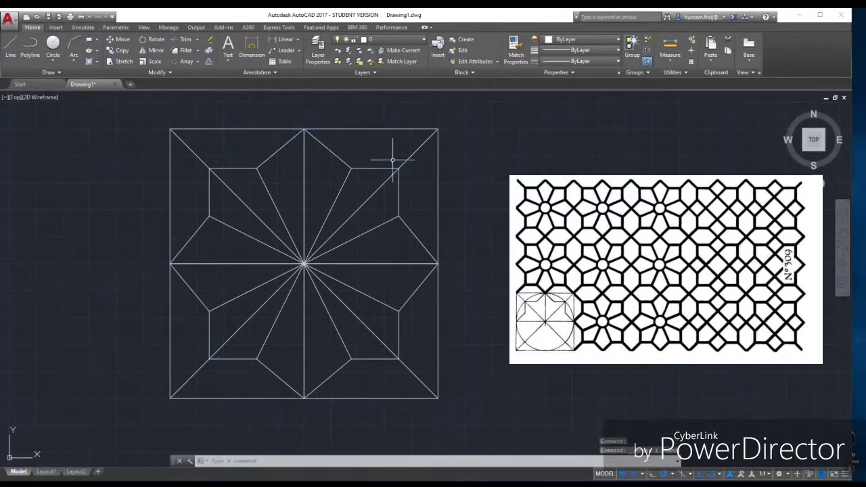
pyautogui.click(406, 129)
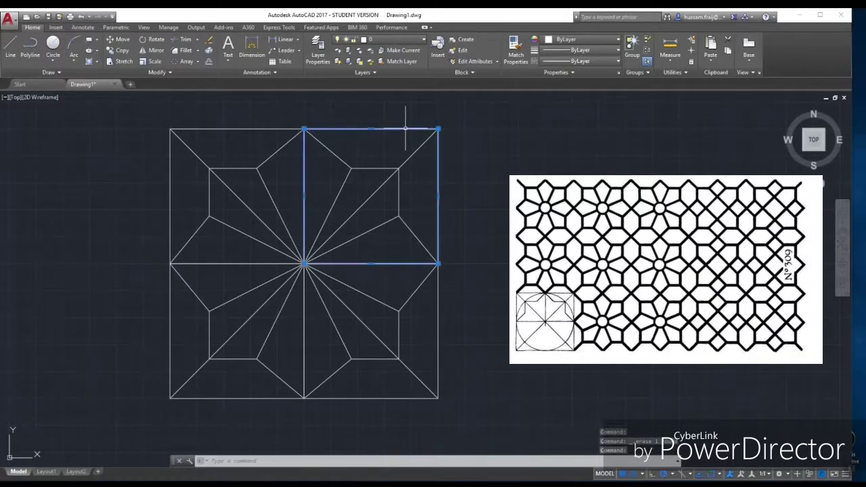
pyautogui.press('Escape')
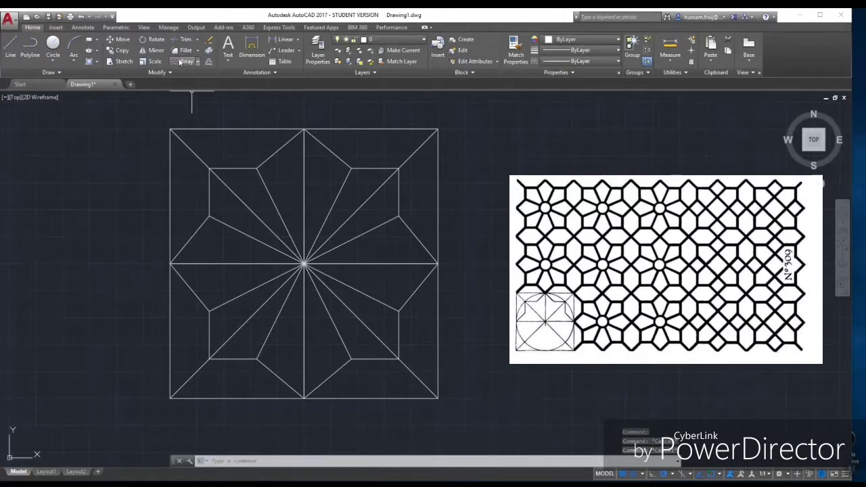
# Trim the inner ends of the four diagonals near the centre.
pyautogui.click(182, 45)
pyautogui.click(483, 396)
pyautogui.click(118, 145)
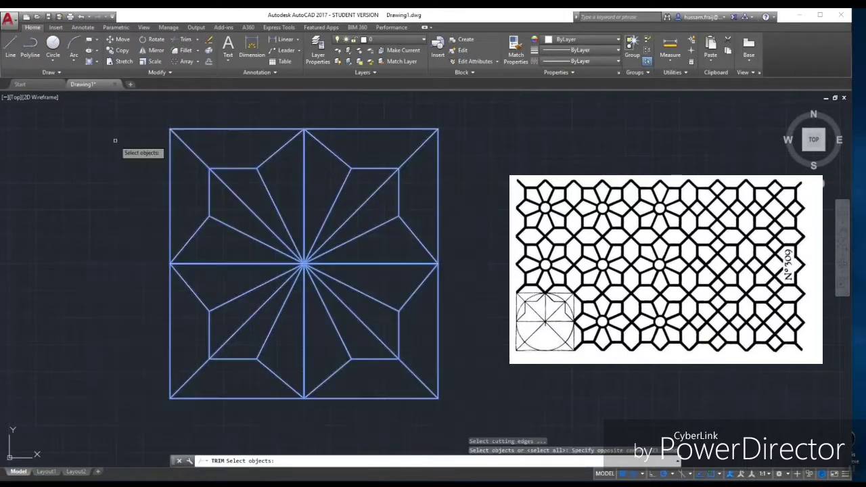
pyautogui.press('Return')
pyautogui.click(230, 188)
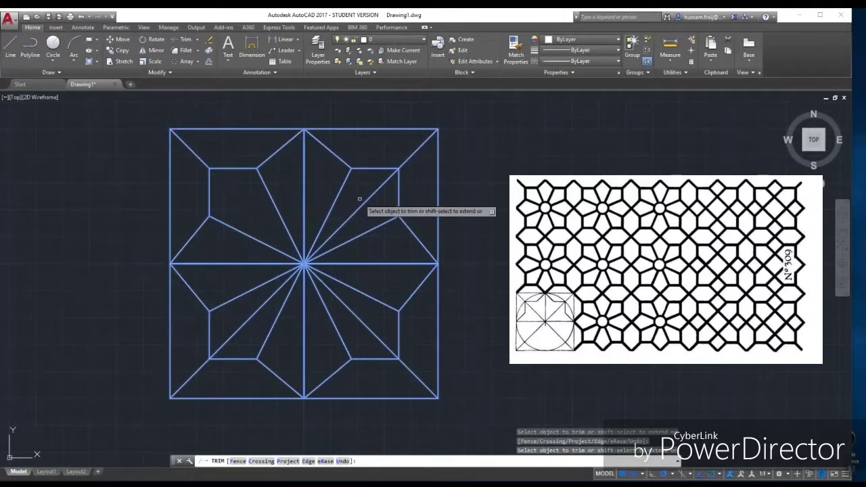
pyautogui.click(380, 193)
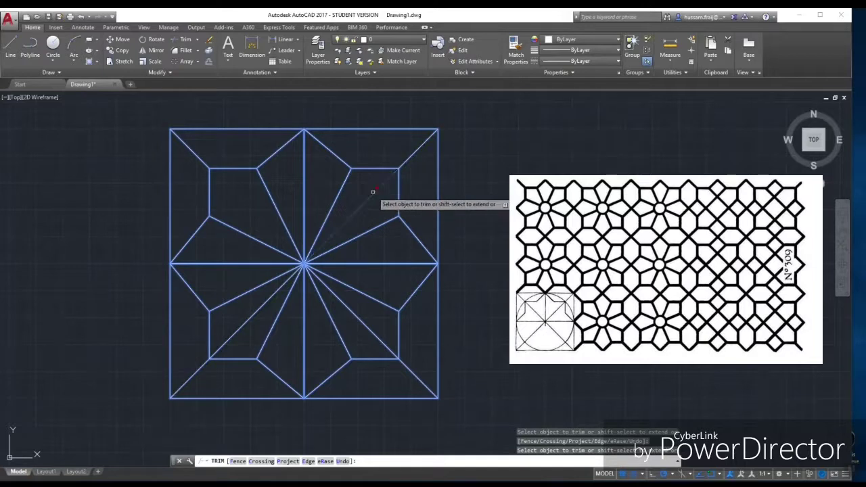
pyautogui.click(359, 318)
pyautogui.click(252, 310)
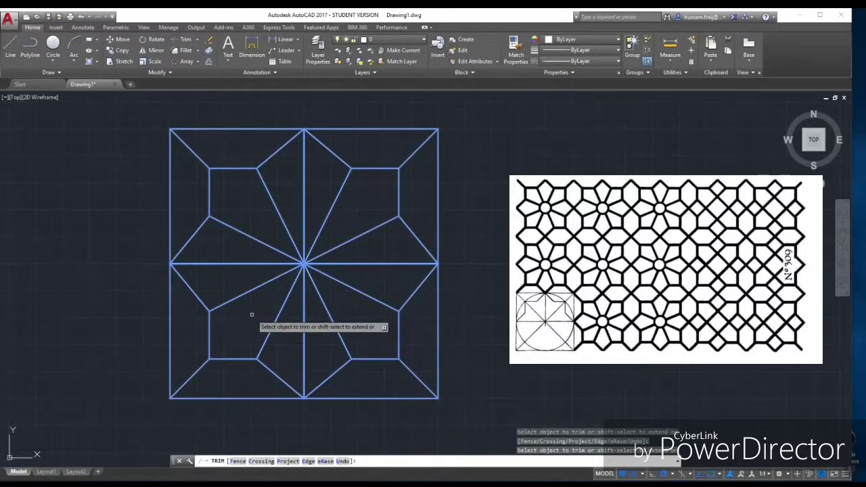
pyautogui.rightClick(489, 205)
pyautogui.click(500, 206)
# Delete the four outer square pieces at the upper-right, lower-right, lower-left and upper-left corners.
pyautogui.click(462, 177)
pyautogui.click(434, 188)
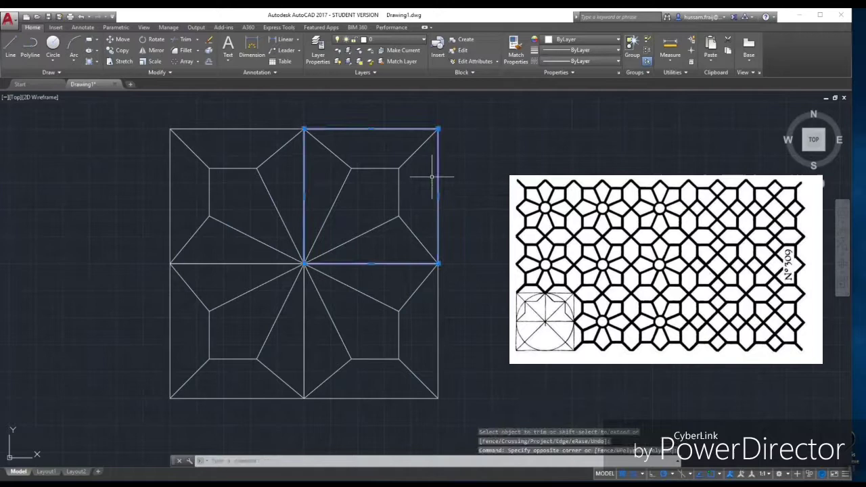
pyautogui.press('Delete')
pyautogui.click(509, 318)
pyautogui.click(409, 332)
pyautogui.press('Delete')
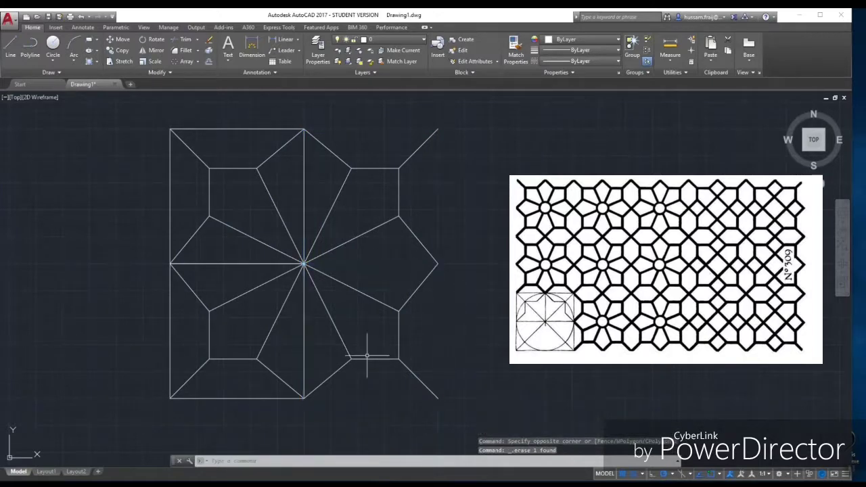
pyautogui.click(276, 408)
pyautogui.click(246, 383)
pyautogui.press('Delete')
pyautogui.click(178, 206)
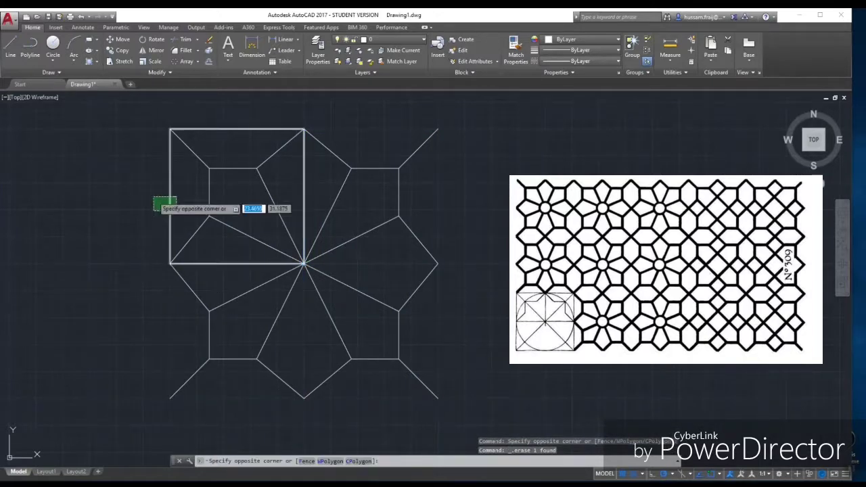
pyautogui.click(154, 193)
pyautogui.press('Delete')
pyautogui.scroll(-2, 337, 229)
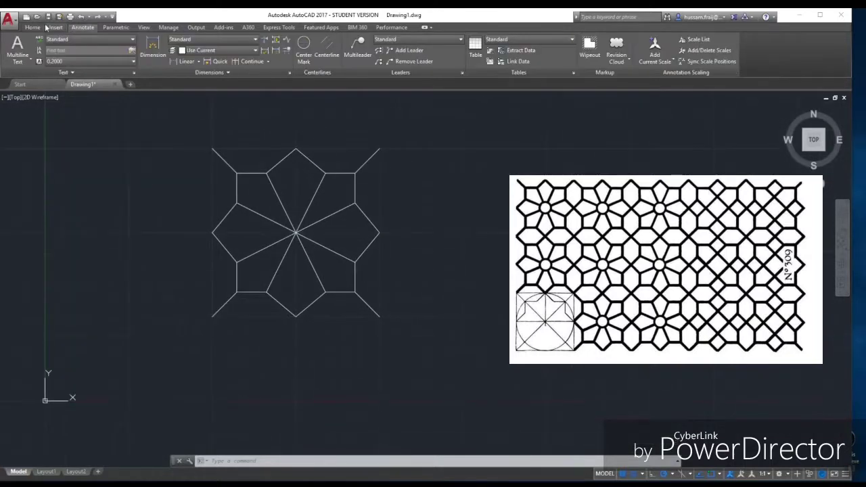
# Start dimensions across the star's top and down its right side, cancelling both unfinished.
pyautogui.click(153, 49)
pyautogui.click(214, 149)
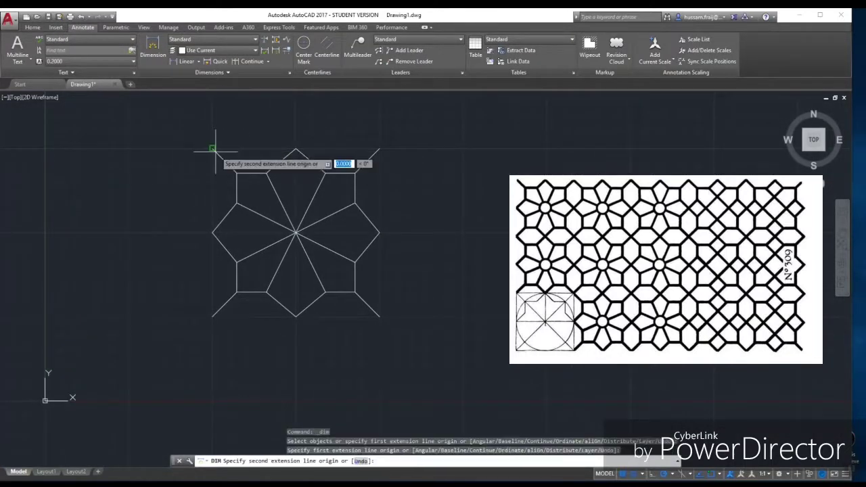
pyautogui.click(379, 148)
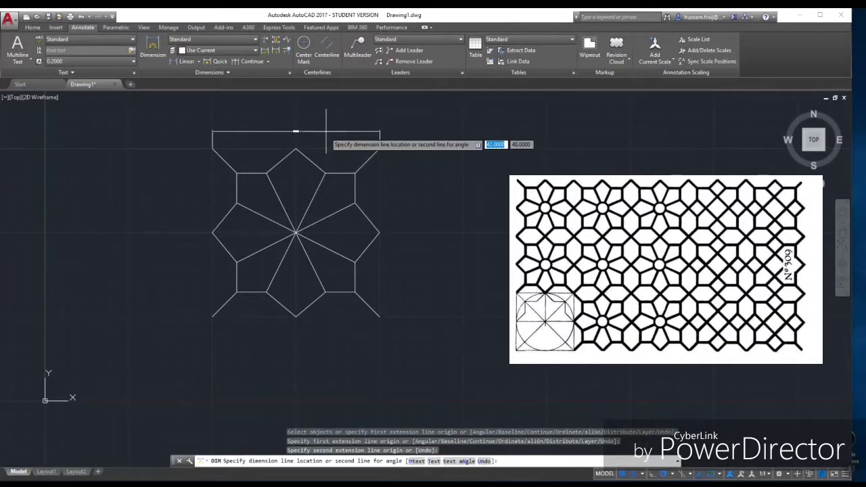
pyautogui.press('Escape')
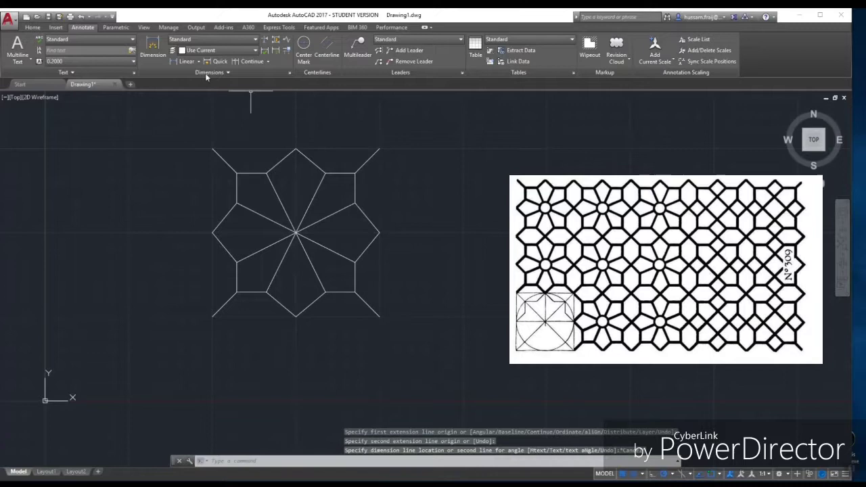
pyautogui.click(161, 51)
pyautogui.click(379, 149)
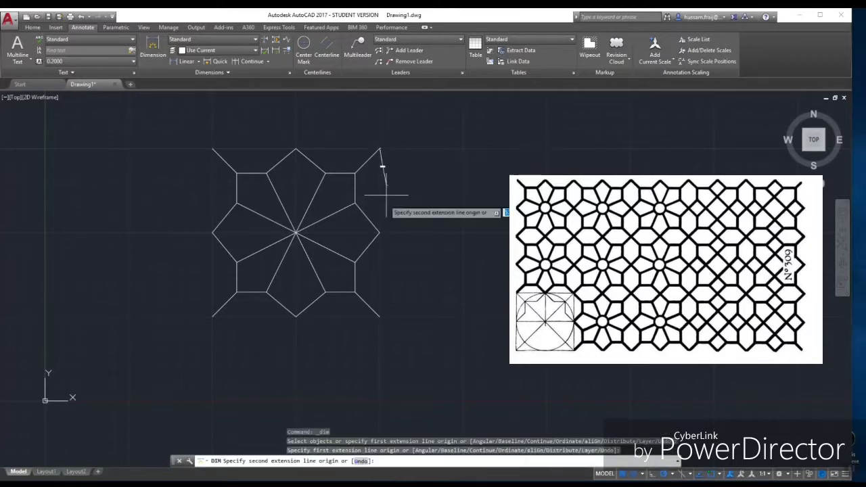
pyautogui.click(380, 315)
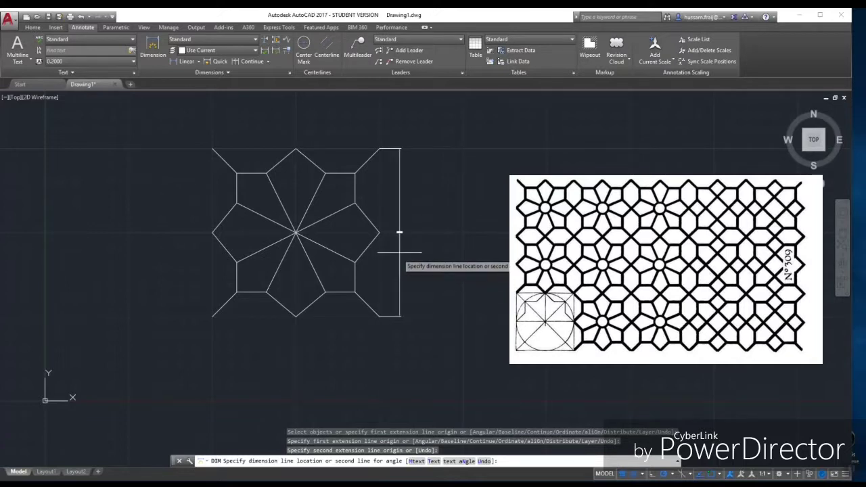
pyautogui.press('Escape')
# Dimension the star's width between its top corners, showing 25.000 above the tile.
pyautogui.click(160, 49)
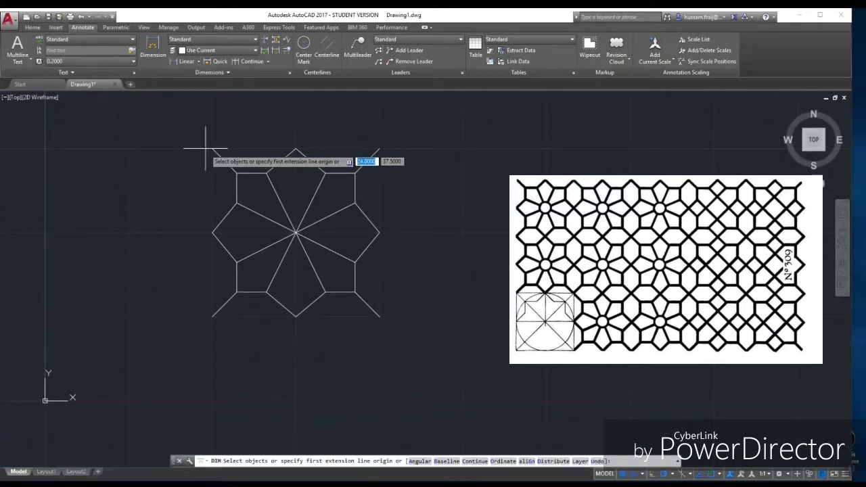
pyautogui.click(211, 148)
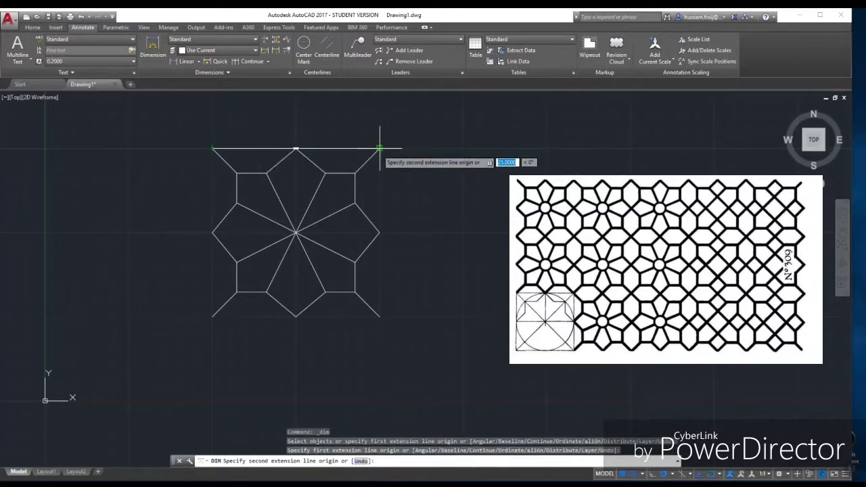
pyautogui.click(380, 144)
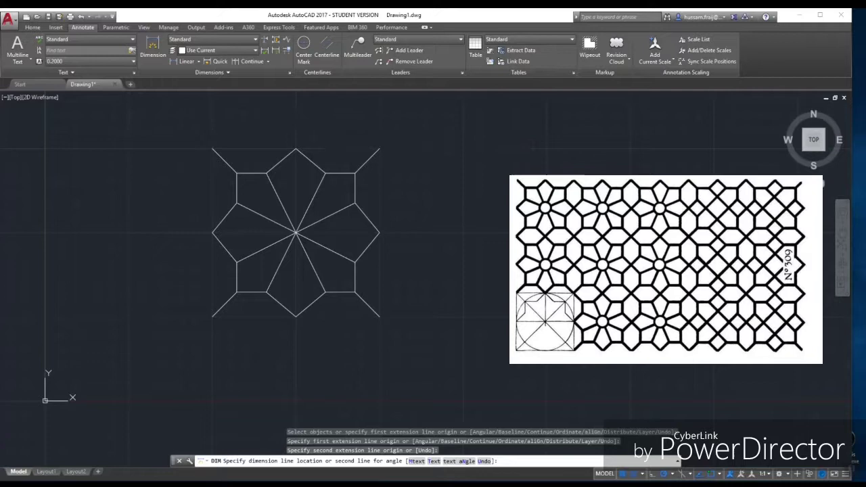
pyautogui.click(301, 128)
pyautogui.scroll(5, 295, 128)
pyautogui.scroll(-5, 291, 136)
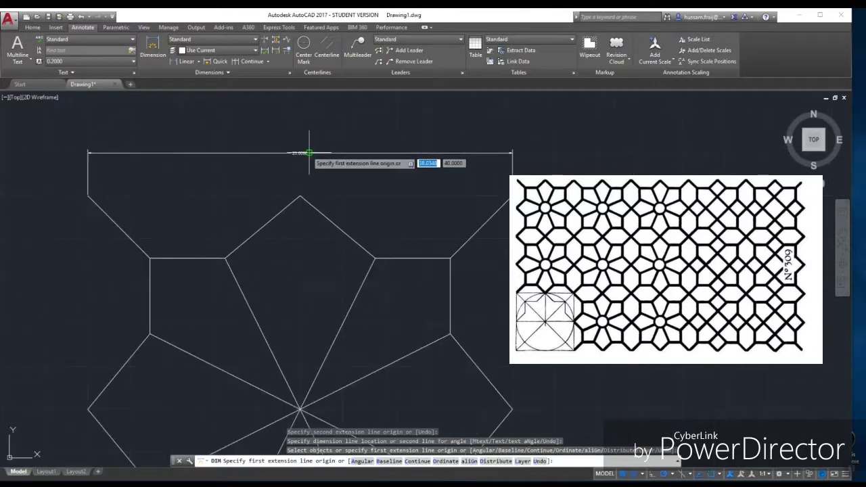
pyautogui.press('Escape')
# Dimension the star's right-side height, showing 25.0000 beside the tile.
pyautogui.click(153, 53)
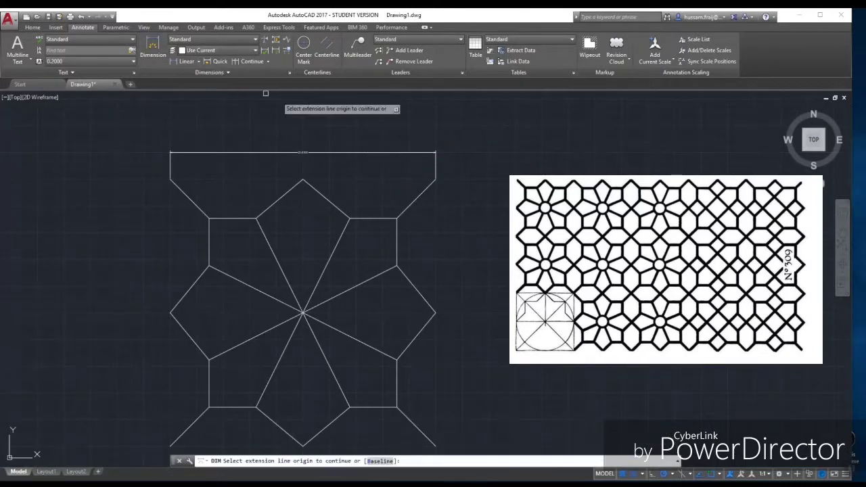
pyautogui.click(436, 179)
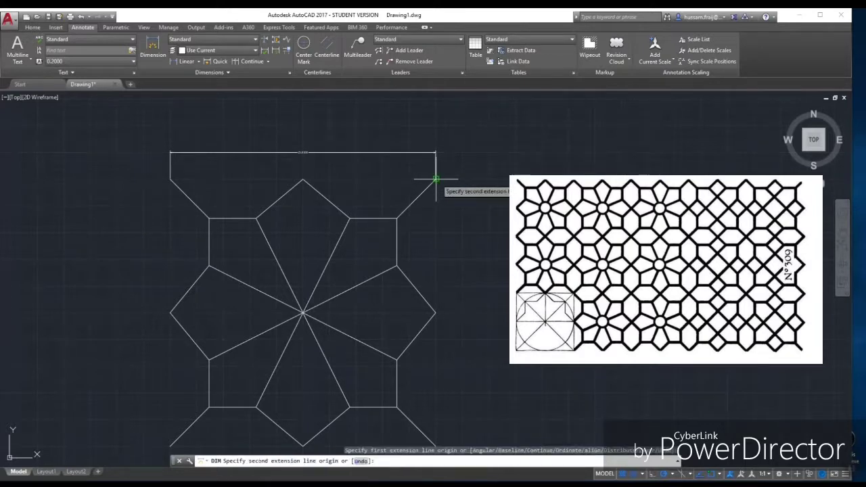
pyautogui.moveTo(435, 441); pyautogui.dragTo(430, 405, button='middle')
pyautogui.click(431, 405)
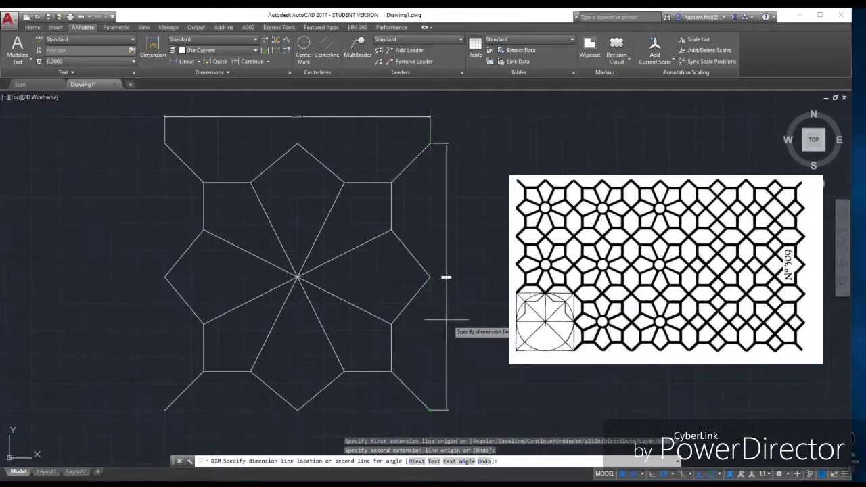
pyautogui.click(447, 287)
pyautogui.scroll(4, 444, 298)
pyautogui.press('Escape')
pyautogui.scroll(-3, 449, 245)
# Erase the temporary 25 height and width dimensions.
pyautogui.click(453, 249)
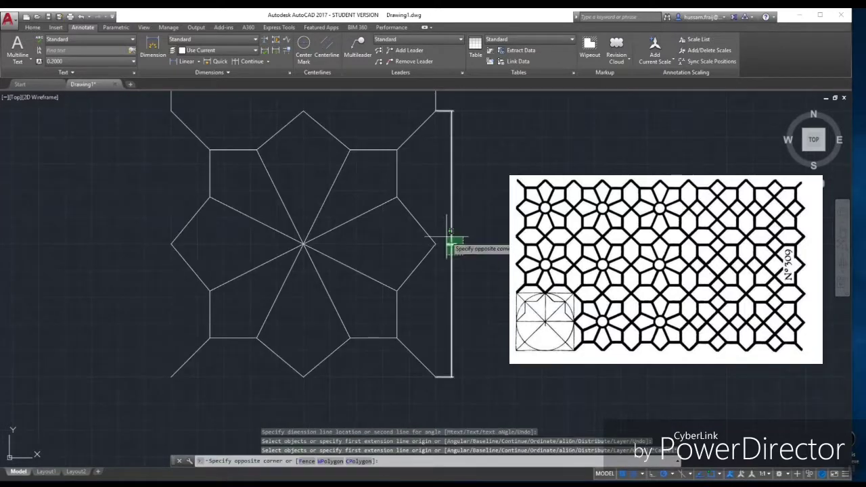
pyautogui.click(449, 232)
pyautogui.press('Delete')
pyautogui.scroll(-5, 444, 210)
pyautogui.click(416, 170)
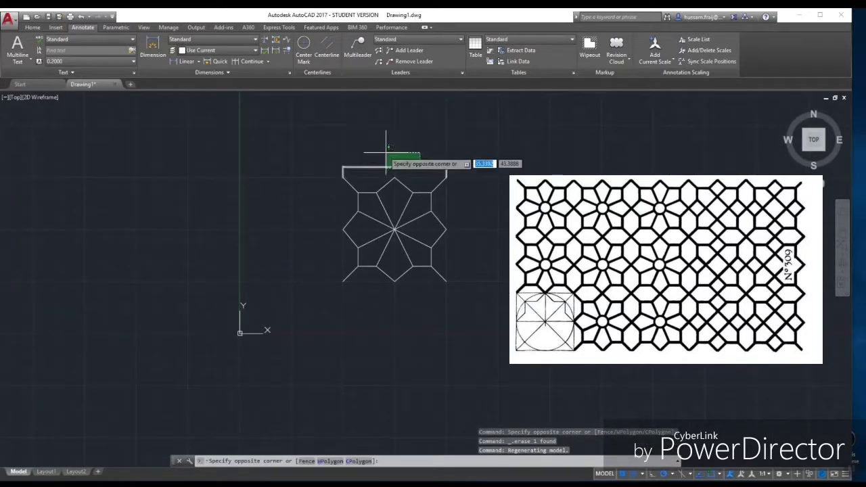
pyautogui.click(387, 155)
pyautogui.press('Delete')
pyautogui.scroll(2, 479, 161)
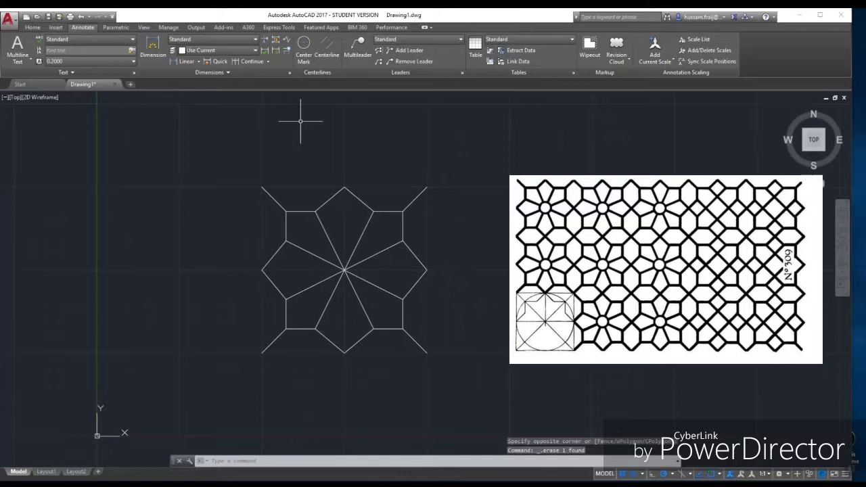
pyautogui.click(33, 28)
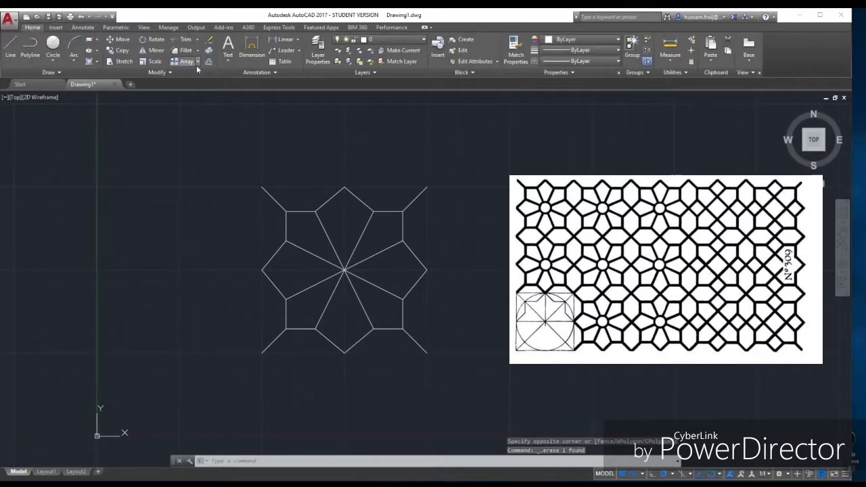
# Create a rectangular array from the whole star tile.
pyautogui.click(187, 63)
pyautogui.click(462, 384)
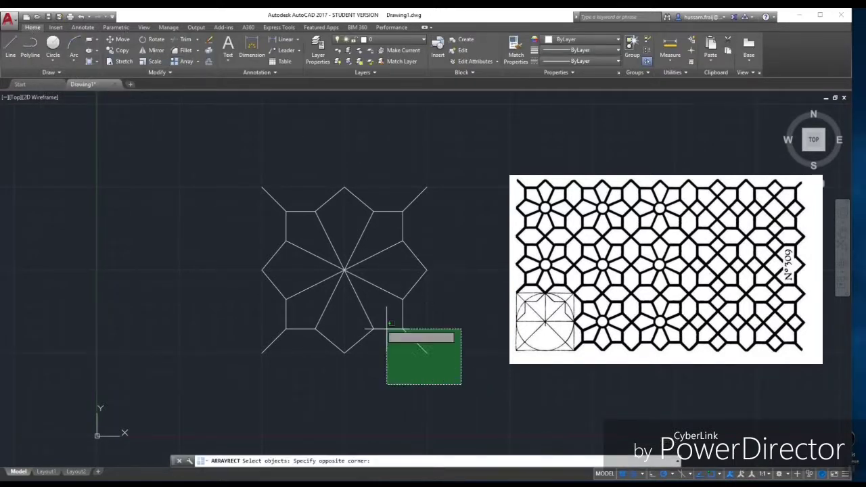
pyautogui.click(206, 163)
pyautogui.press('Return')
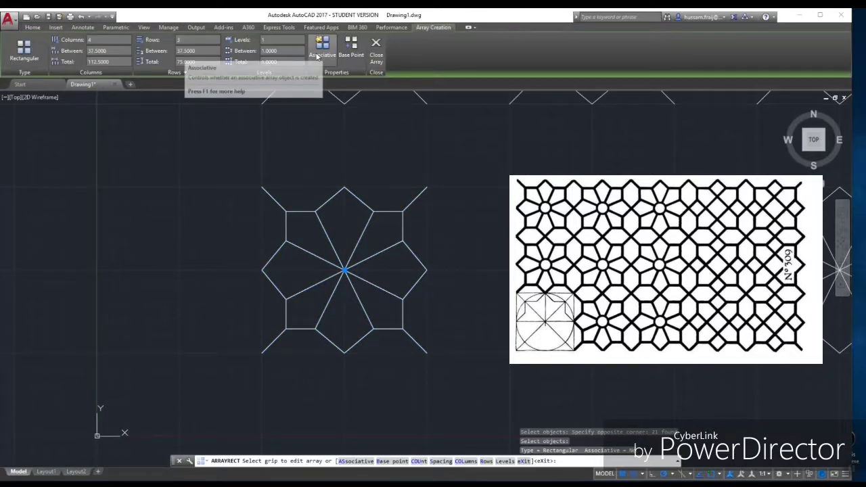
pyautogui.scroll(-2, 283, 148)
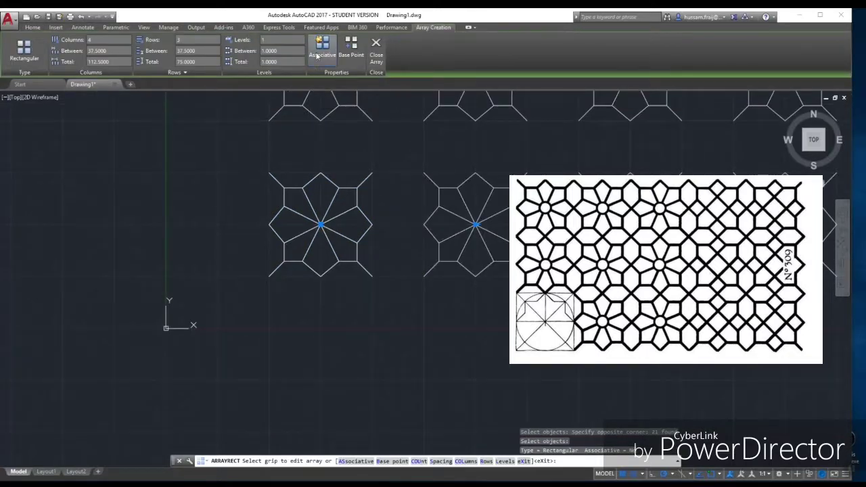
pyautogui.scroll(-2, 270, 223)
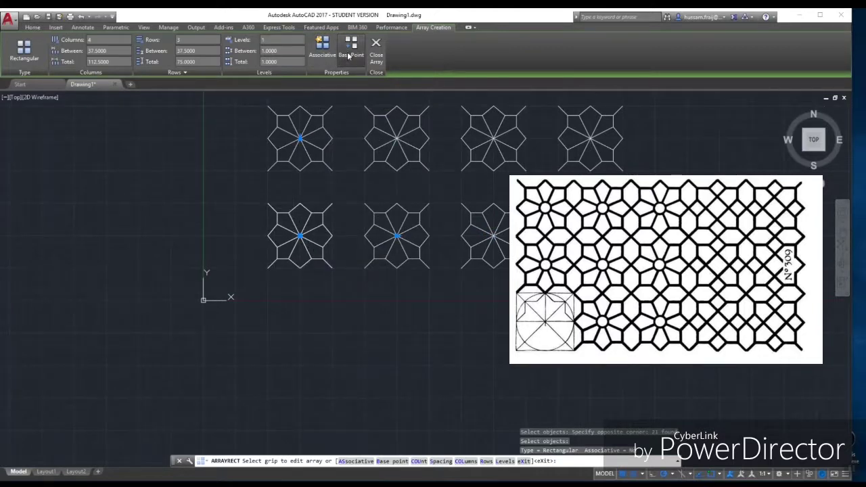
# Base the array at the star's lower-left corner with 25-unit column and row spacing, 5 columns by 3 rows.
pyautogui.click(350, 55)
pyautogui.click(269, 268)
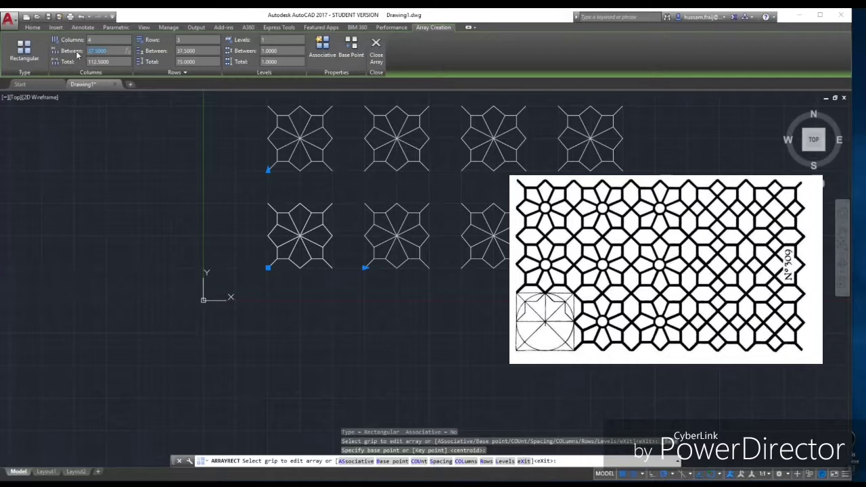
pyautogui.write('25')
pyautogui.press('Return')
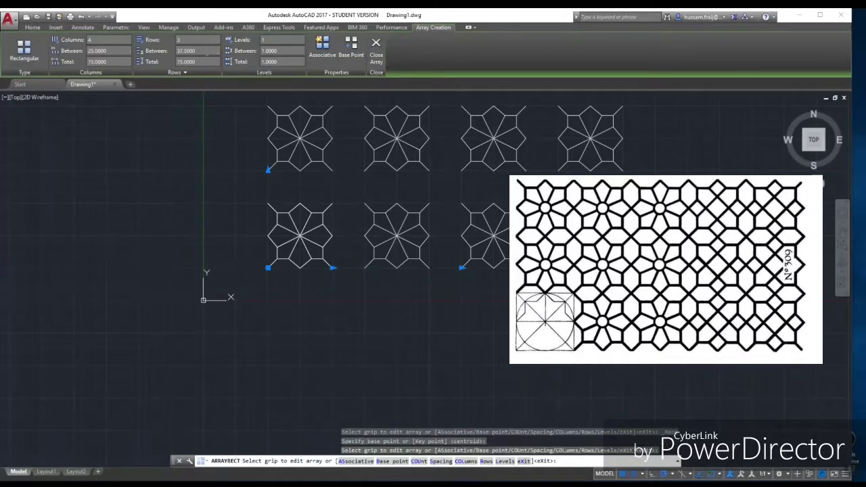
pyautogui.write('25')
pyautogui.press('Return')
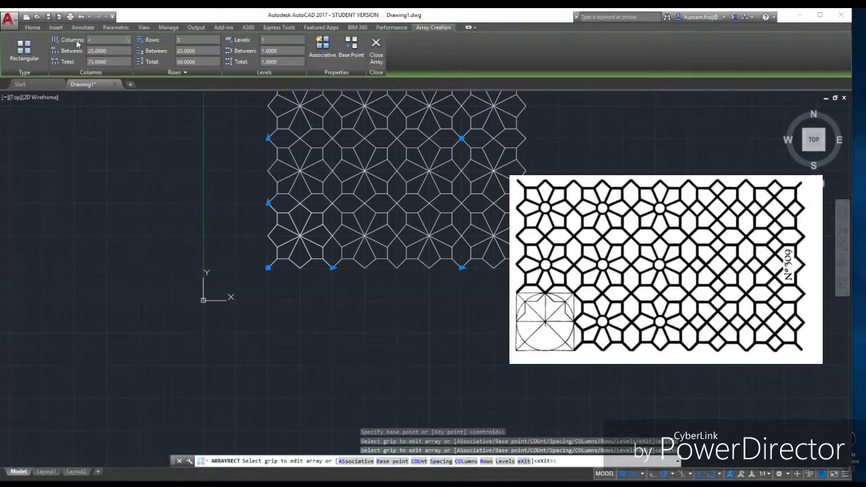
pyautogui.press('Return')
pyautogui.scroll(-2, 349, 212)
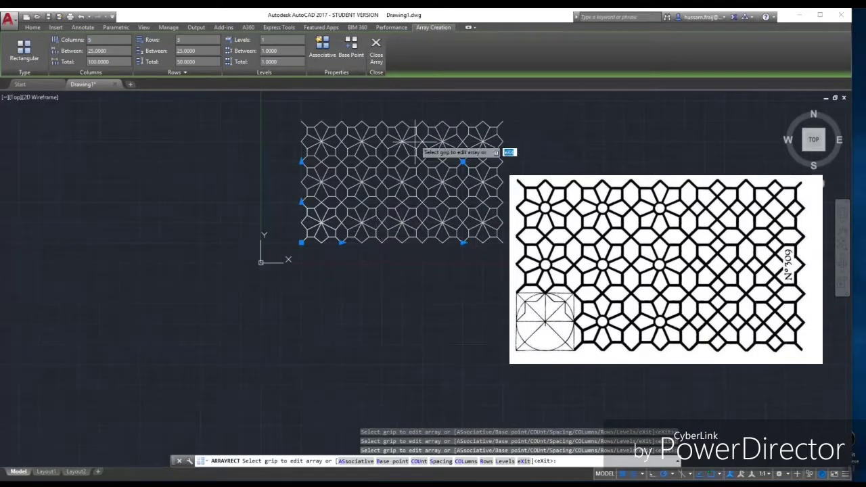
pyautogui.scroll(2, 410, 111)
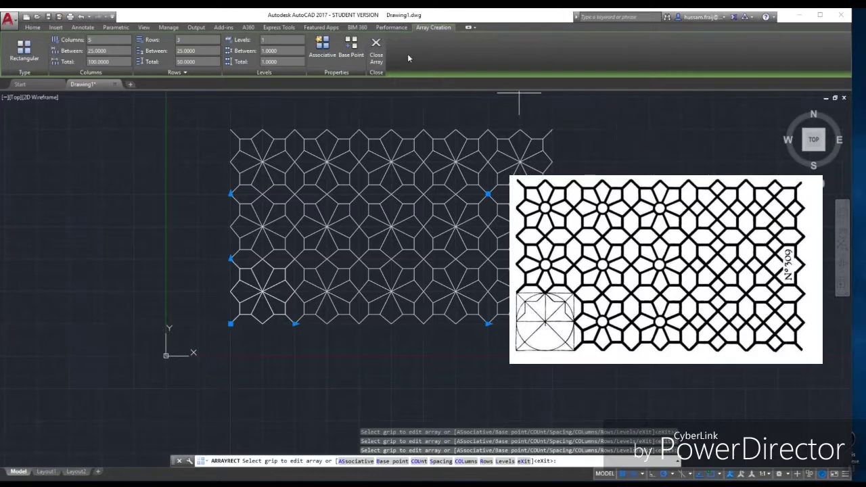
pyautogui.click(376, 47)
# Centre the star pattern in view and display the Lineweight drop-down list.
pyautogui.scroll(3, 588, 139)
pyautogui.scroll(-3, 589, 139)
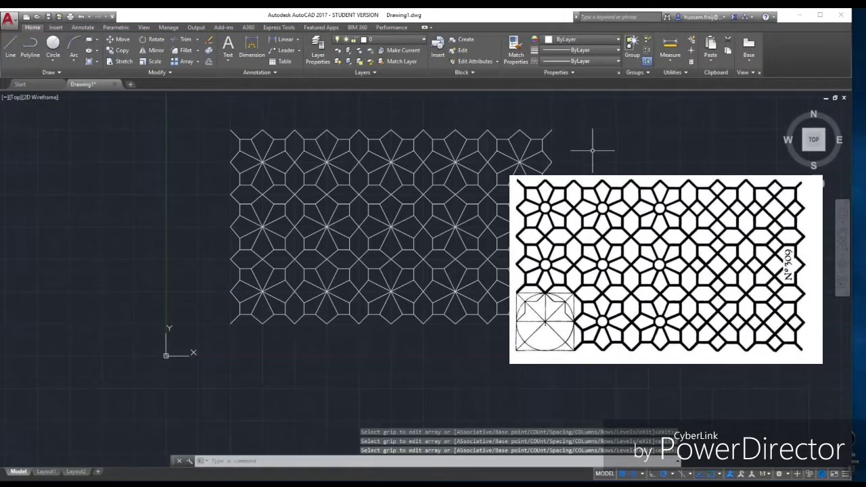
pyautogui.moveTo(589, 139); pyautogui.dragTo(546, 182, button='middle')
pyautogui.scroll(2, 588, 203)
pyautogui.scroll(-2, 589, 203)
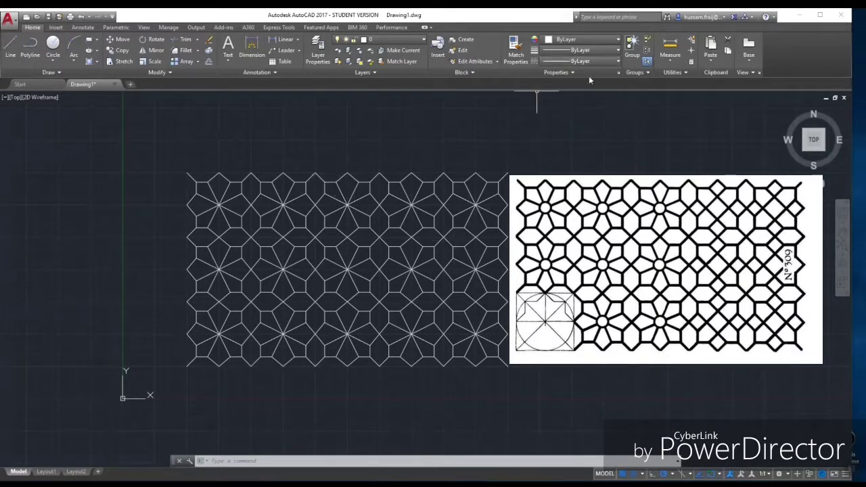
pyautogui.click(589, 51)
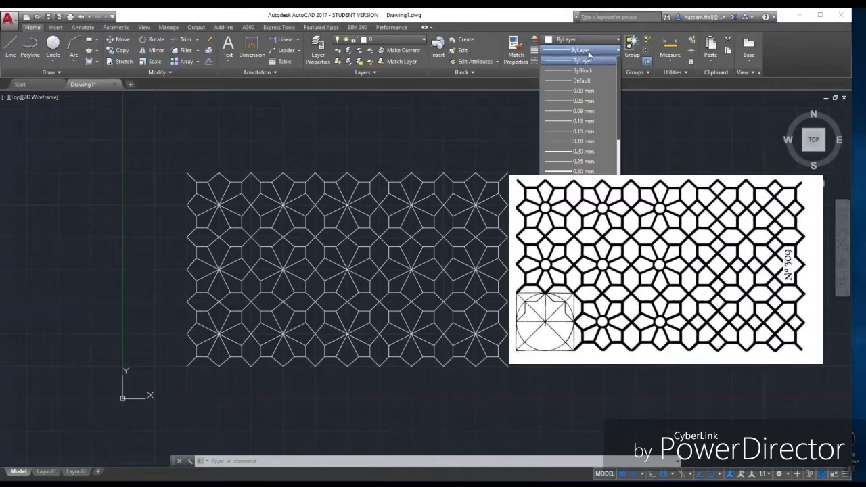
# Give every line of the star pattern a 0.30 mm lineweight.
pyautogui.click(572, 171)
pyautogui.click(534, 383)
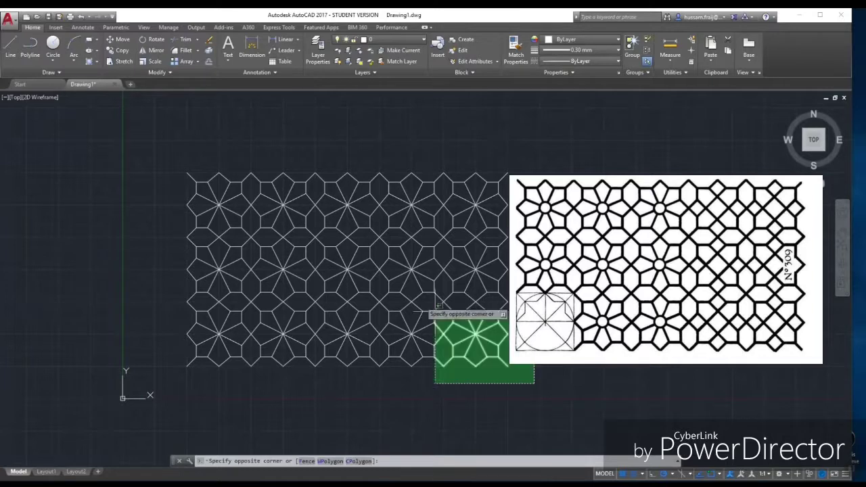
pyautogui.click(164, 160)
pyautogui.click(606, 50)
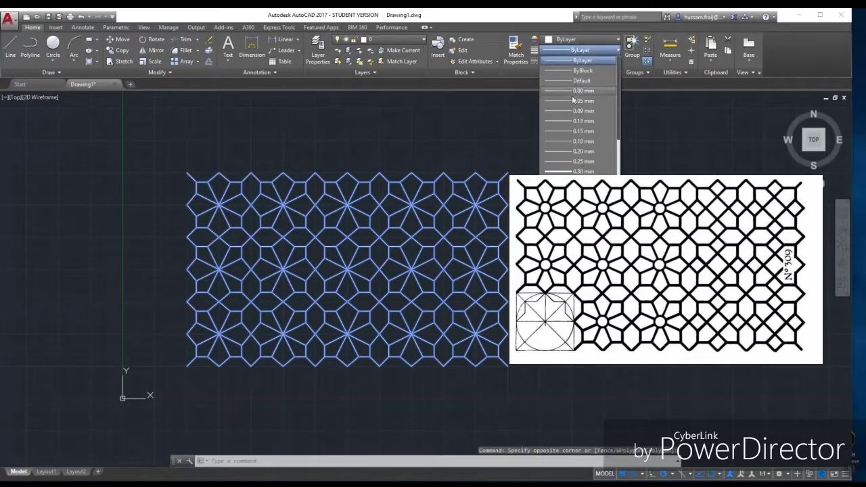
pyautogui.click(569, 169)
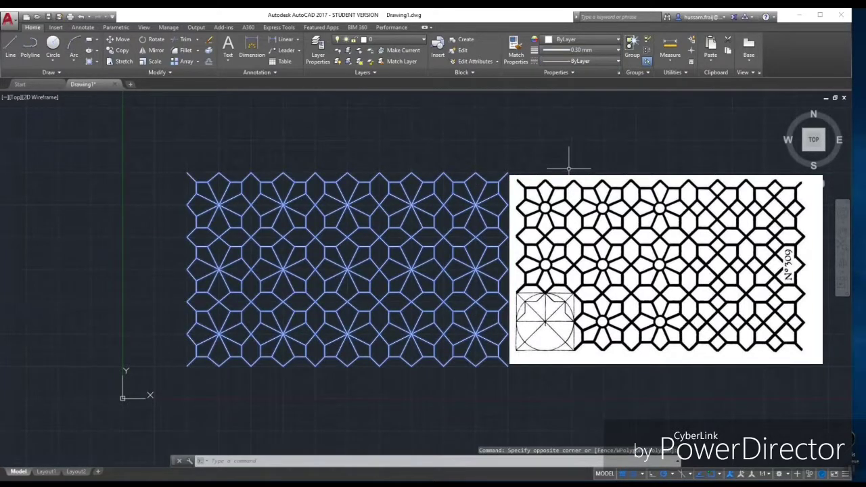
# Turn on Display Lineweight in the Lineweight Settings so lines appear thick.
pyautogui.click(586, 50)
pyautogui.click(571, 169)
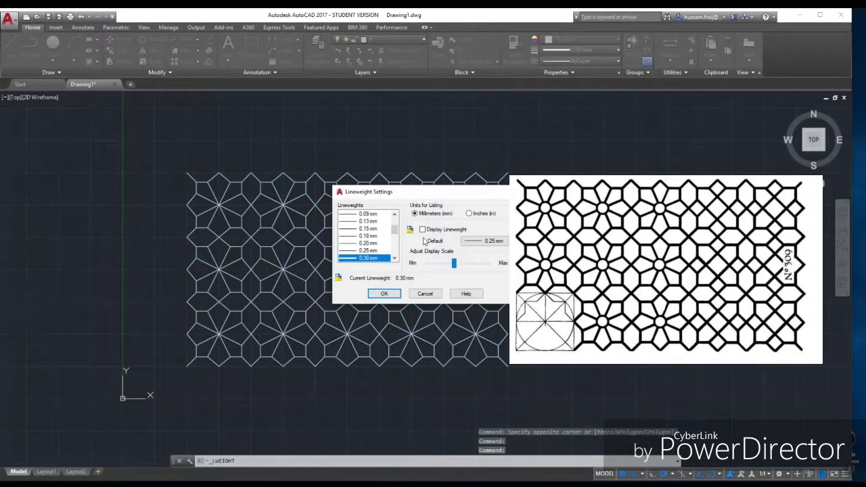
pyautogui.click(395, 291)
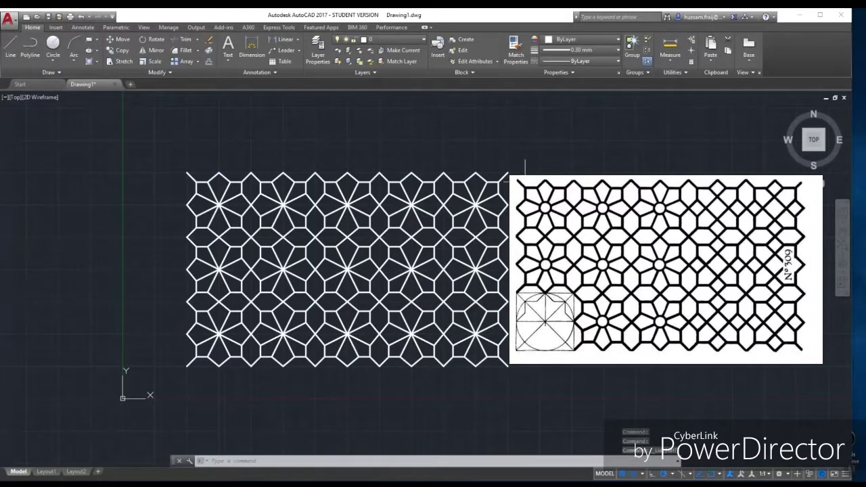